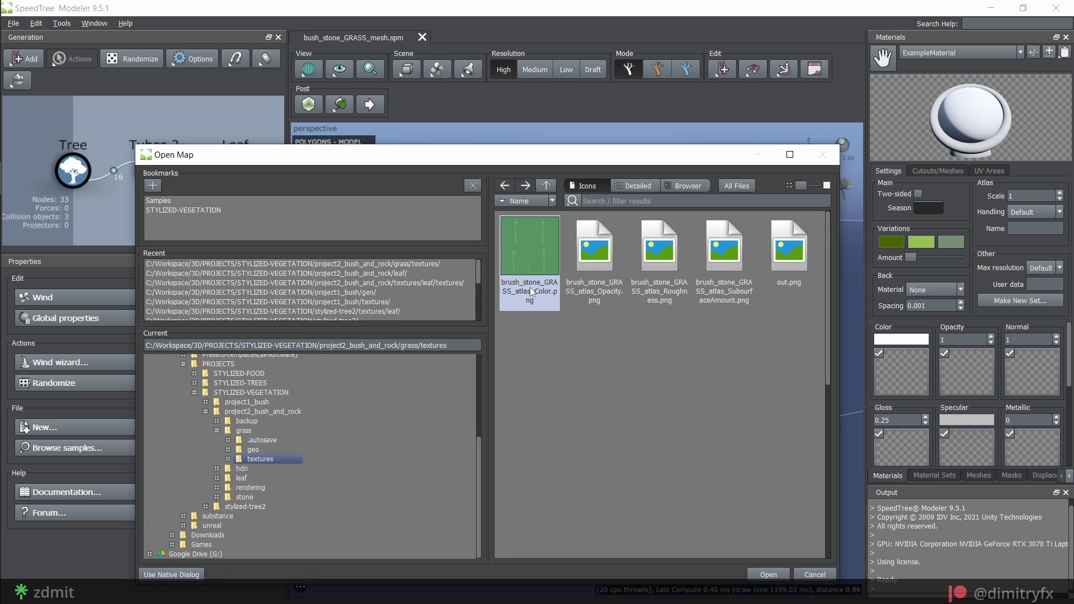
# Create a two-sided grass material from the colour map brush_stone_GRASS_atlas_Color.png.
pyautogui.click(768, 575)
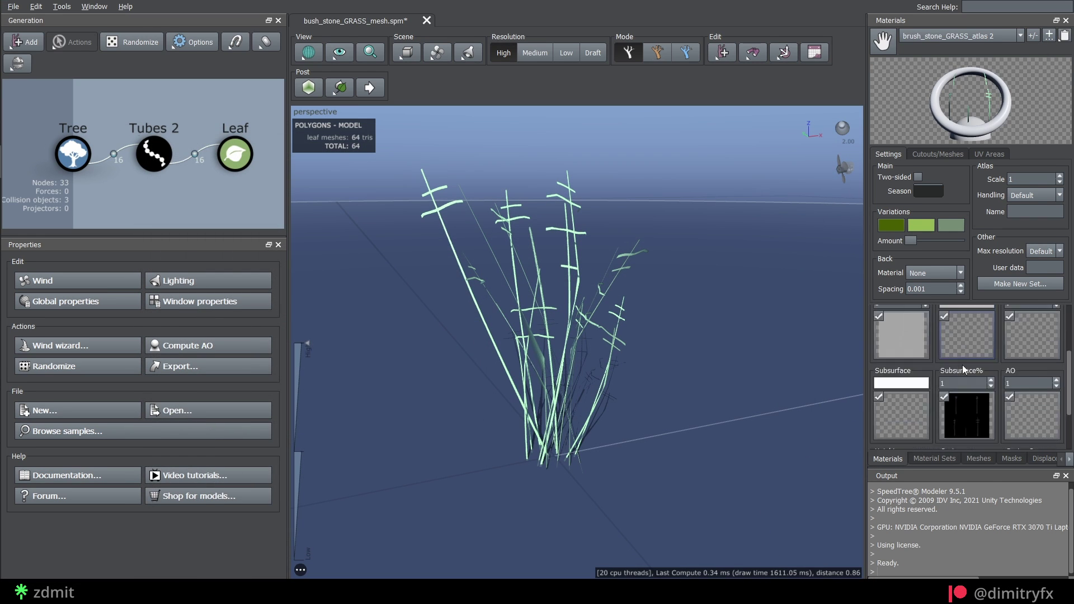
pyautogui.scroll(-2, 958, 373)
pyautogui.scroll(2, 971, 424)
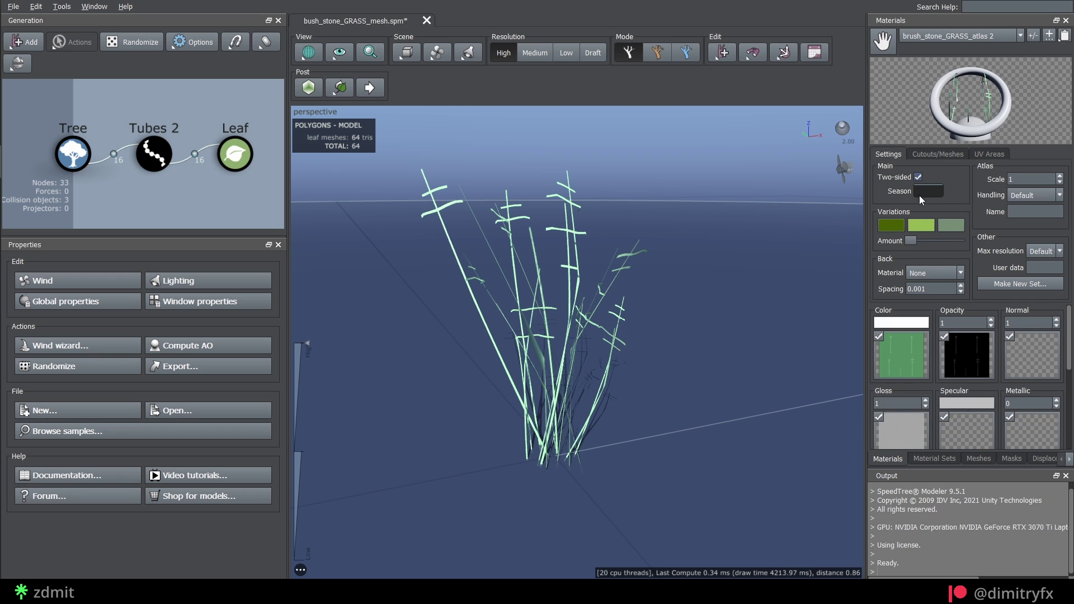
pyautogui.moveTo(961, 124); pyautogui.dragTo(994, 121)
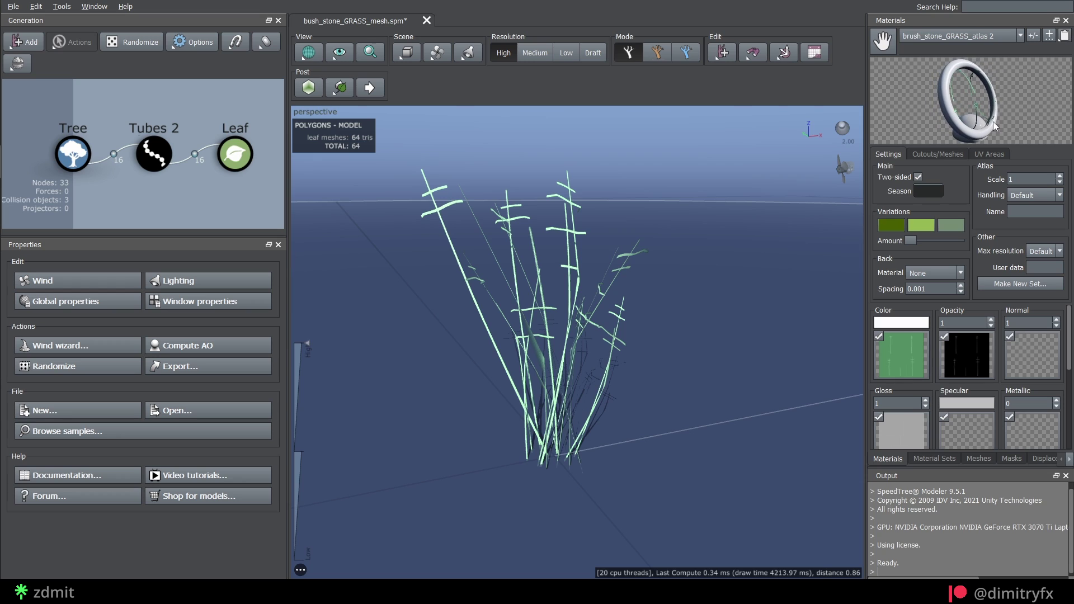
# Add four more cutout mesh slots to the brush_stone_GRASS_atlas 2 material.
pyautogui.click(931, 157)
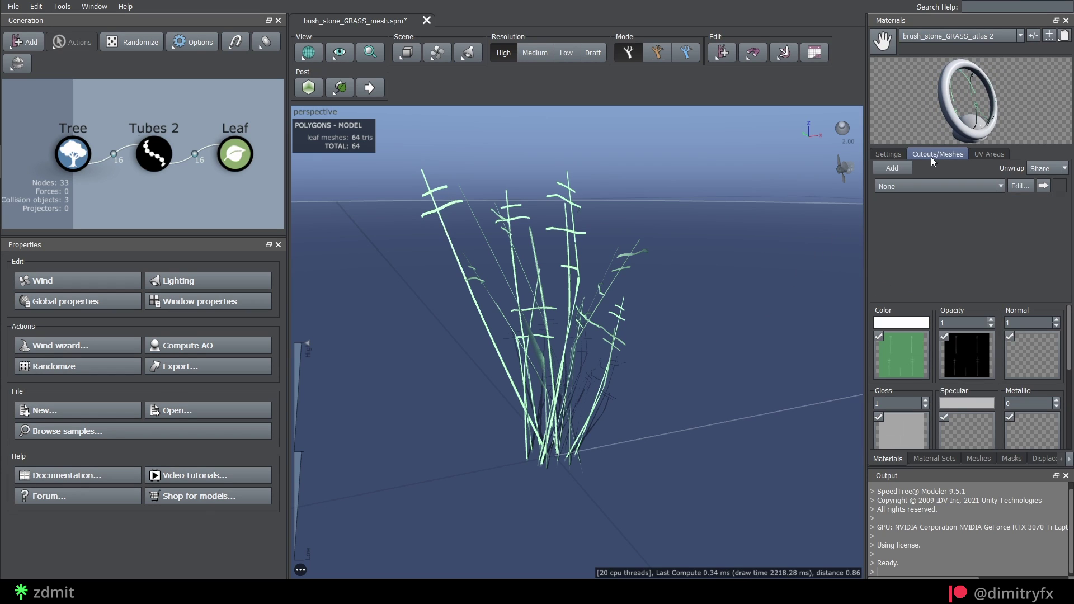
pyautogui.click(885, 169)
pyautogui.click(895, 166)
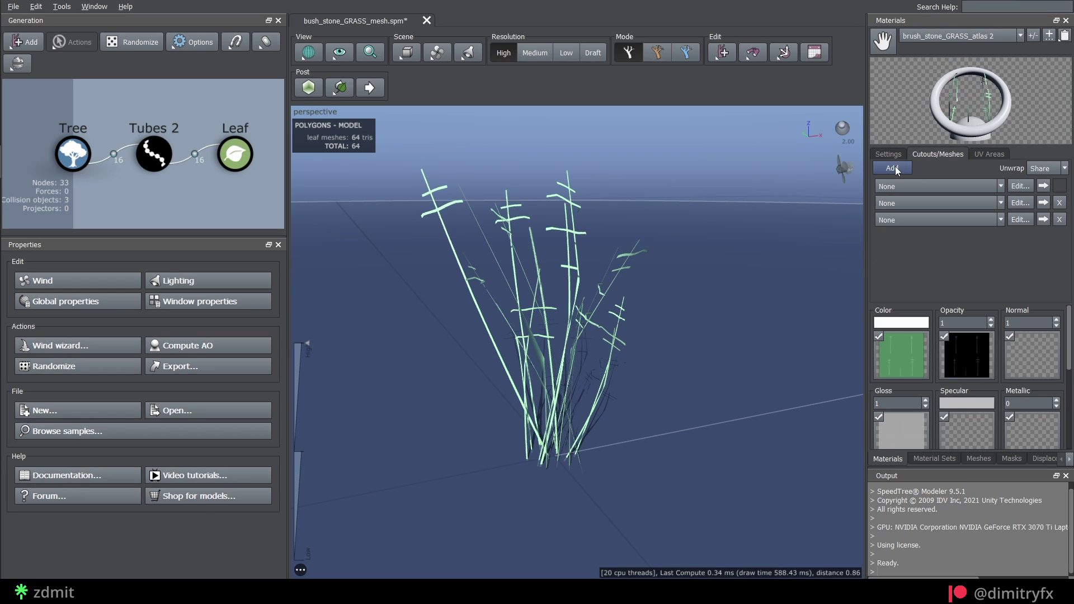
pyautogui.click(895, 167)
pyautogui.click(895, 167)
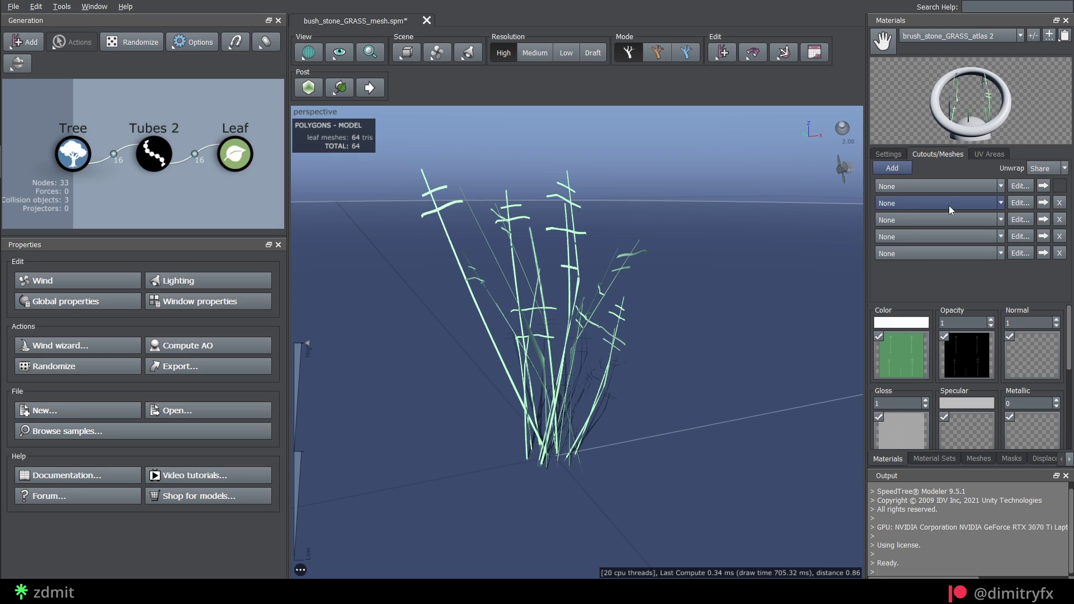
# Edit the first slot's cutout mesh, pulling its four corner points into a narrow quad around the upper-left grass stalk of the atlas.
pyautogui.click(1019, 187)
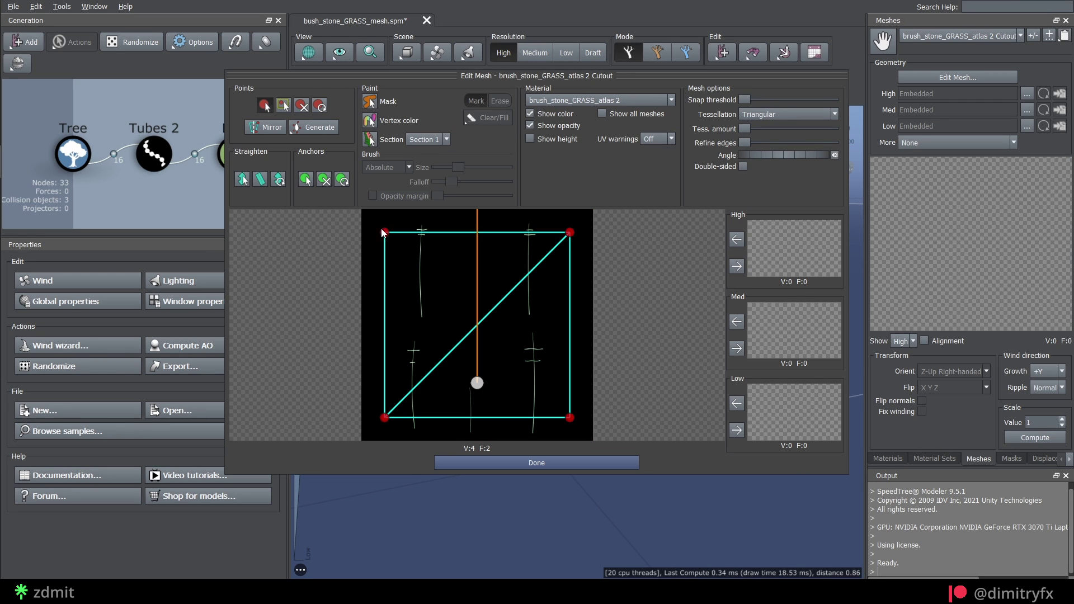
pyautogui.moveTo(383, 231); pyautogui.dragTo(408, 218)
pyautogui.scroll(-5, 404, 234)
pyautogui.scroll(6, 404, 234)
pyautogui.moveTo(579, 426); pyautogui.dragTo(434, 313)
pyautogui.moveTo(375, 426); pyautogui.dragTo(397, 326)
pyautogui.moveTo(579, 223); pyautogui.dragTo(425, 214)
pyautogui.moveTo(397, 326); pyautogui.dragTo(407, 319)
# Refine the cutout's points so the mesh fits closely around the upper-left stalk from tip to base.
pyautogui.scroll(5, 434, 260)
pyautogui.moveTo(434, 261); pyautogui.dragTo(545, 401, button='middle')
pyautogui.click(494, 379)
pyautogui.moveTo(459, 266); pyautogui.dragTo(482, 283)
pyautogui.moveTo(533, 337); pyautogui.dragTo(502, 177, button='middle')
pyautogui.moveTo(508, 368); pyautogui.dragTo(478, 384)
pyautogui.moveTo(441, 386); pyautogui.dragTo(453, 384)
pyautogui.moveTo(474, 234); pyautogui.dragTo(505, 346, button='middle')
pyautogui.moveTo(491, 325); pyautogui.dragTo(492, 343)
pyautogui.scroll(-3, 491, 343)
pyautogui.moveTo(498, 392); pyautogui.dragTo(463, 236, button='middle')
pyautogui.moveTo(549, 377); pyautogui.dragTo(462, 279)
pyautogui.moveTo(455, 241); pyautogui.dragTo(514, 416, button='middle')
pyautogui.scroll(-2, 516, 416)
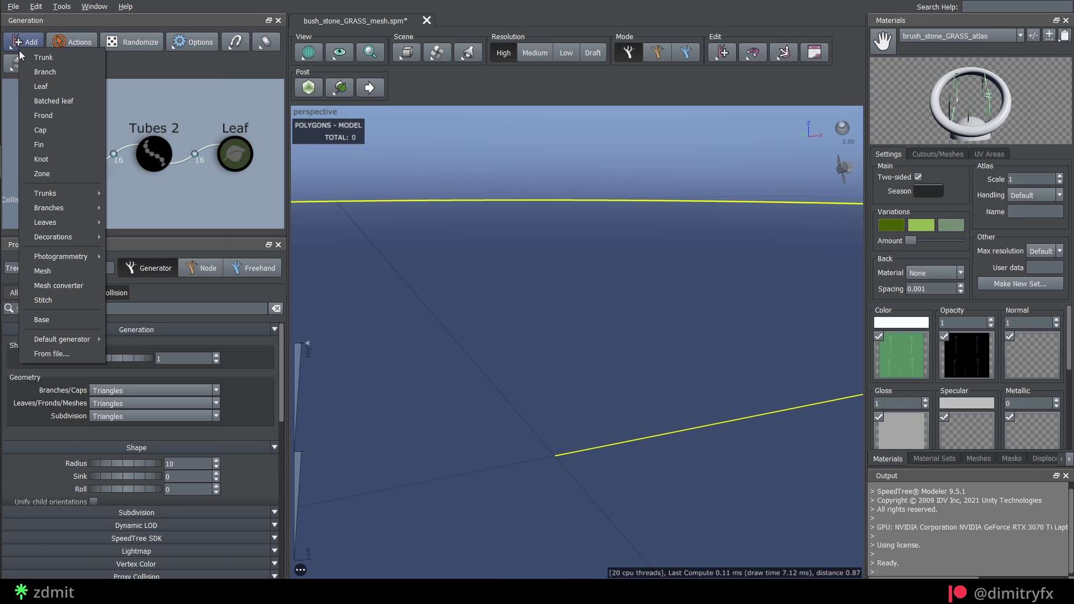
# Add a Tubes branch generator to the tree and set its generation mode to Absolute.
pyautogui.moveTo(50, 209)
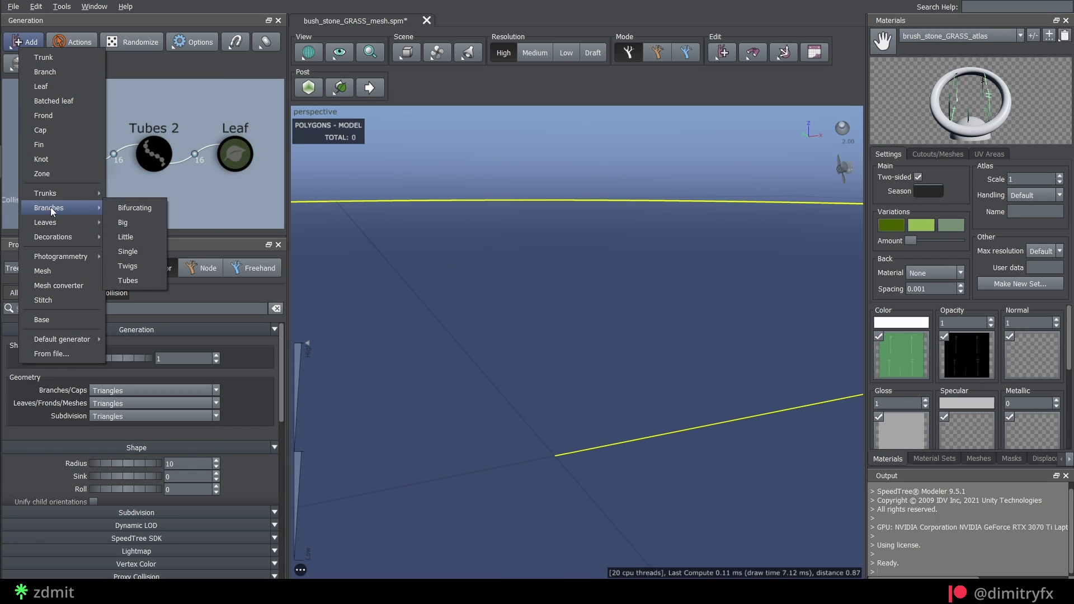
pyautogui.click(122, 286)
pyautogui.click(152, 172)
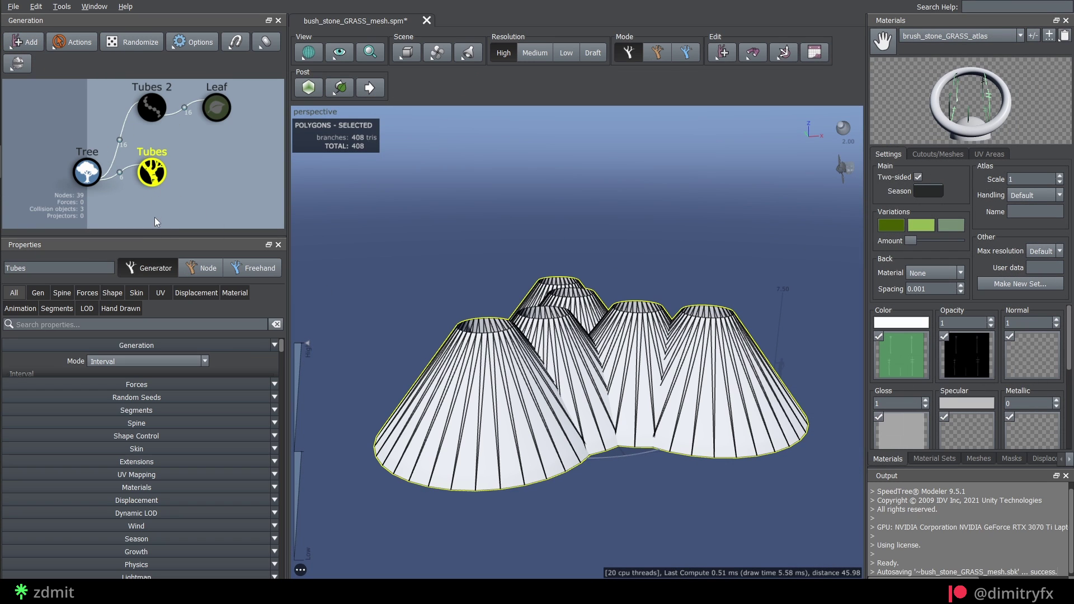
pyautogui.click(38, 293)
pyautogui.click(95, 362)
pyautogui.click(106, 322)
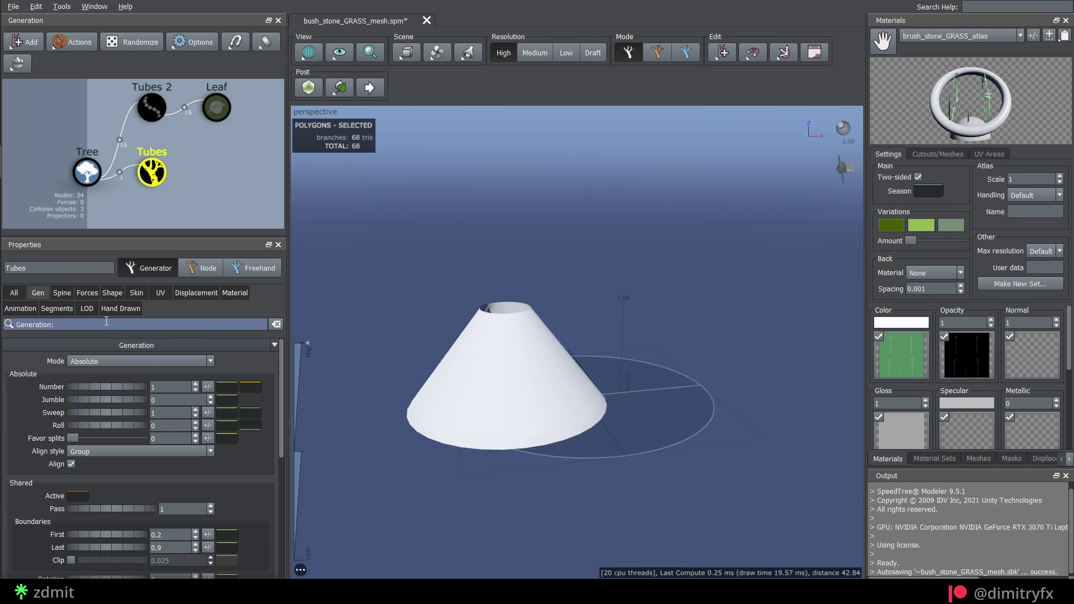
# Set the number of tubes to 7 with a variance of 7, and randomize the result.
pyautogui.moveTo(75, 390); pyautogui.dragTo(175, 389)
pyautogui.click(172, 385)
pyautogui.write('7')
pyautogui.press('Return')
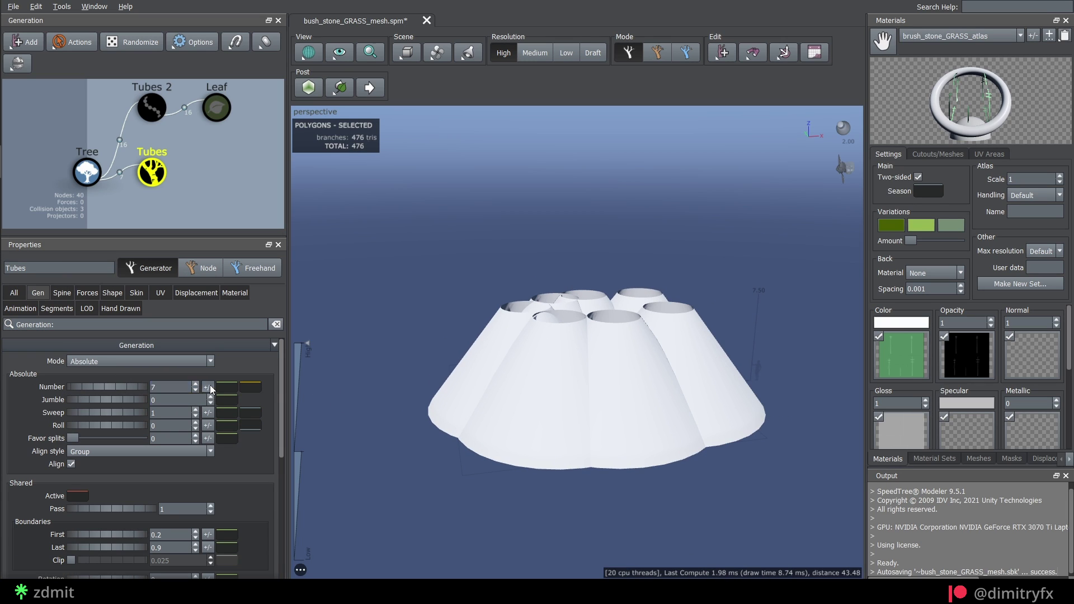
pyautogui.click(211, 389)
pyautogui.write('7')
pyautogui.press('Return')
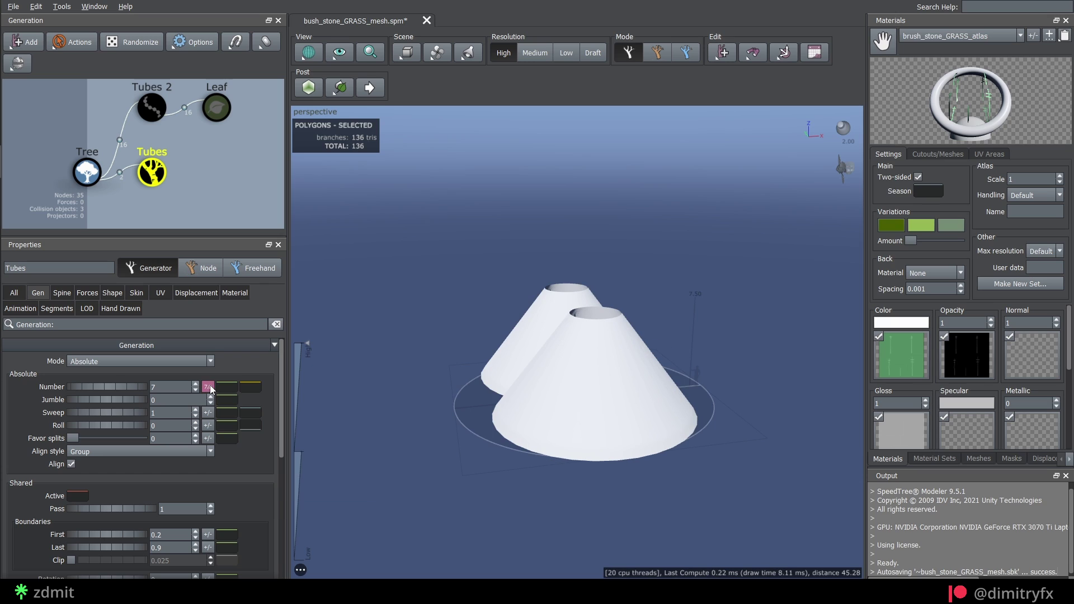
pyautogui.click(105, 47)
pyautogui.click(105, 47)
pyautogui.click(106, 47)
# Set the tubes' skin radius to 1 absolute and 0 % of parent.
pyautogui.click(136, 292)
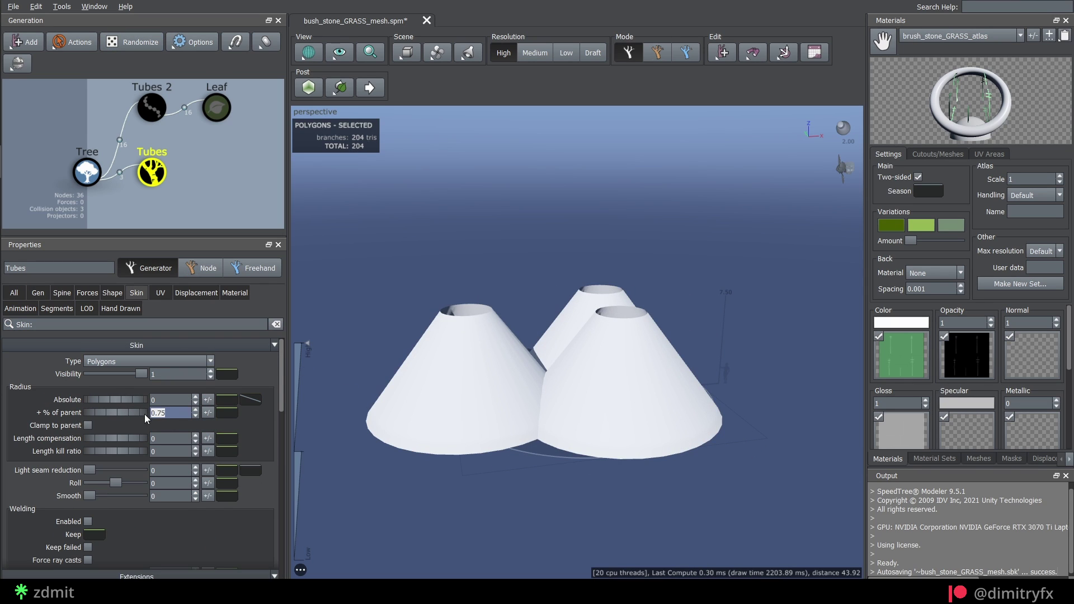
pyautogui.write('0')
pyautogui.hotkey('shift', 'Tab')
pyautogui.write('1')
pyautogui.press('Return')
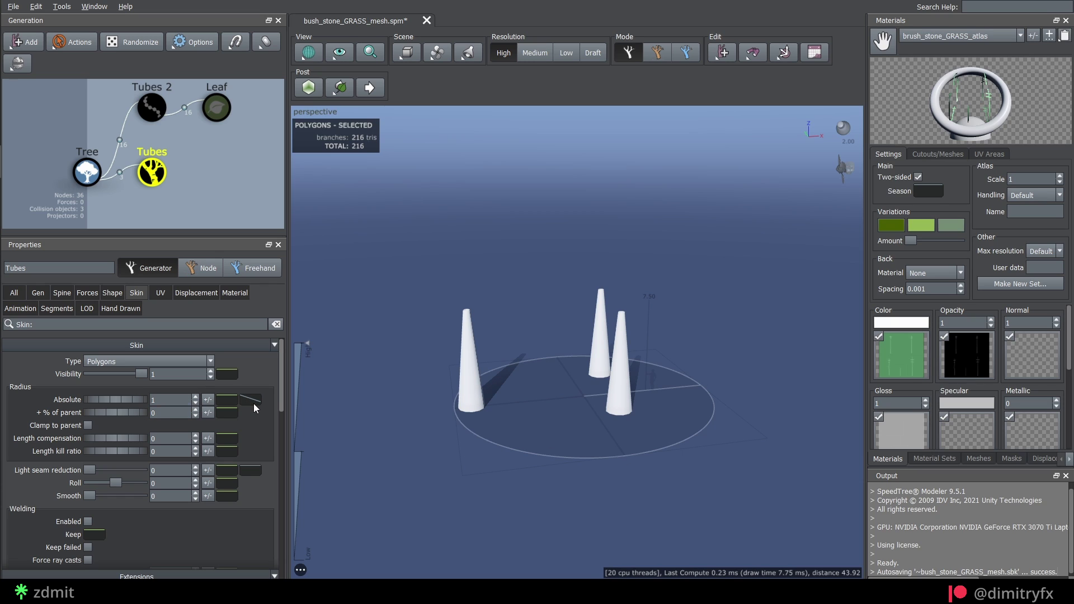
# Flatten the profile curve of the absolute skin radius so the tubes keep a constant thickness.
pyautogui.click(253, 402)
pyautogui.moveTo(293, 436); pyautogui.dragTo(292, 473)
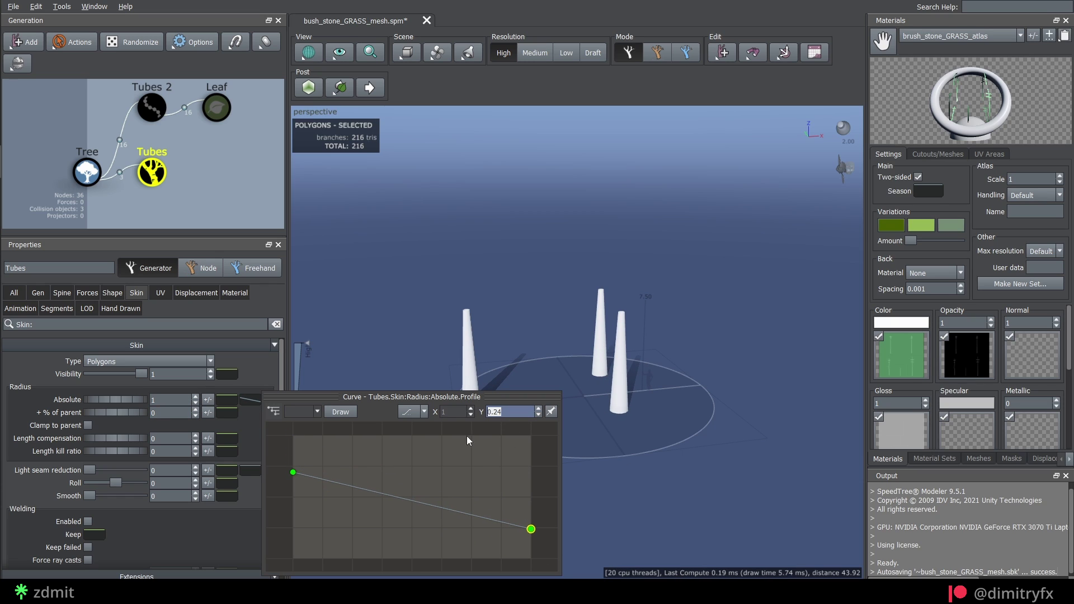
pyautogui.press('Return')
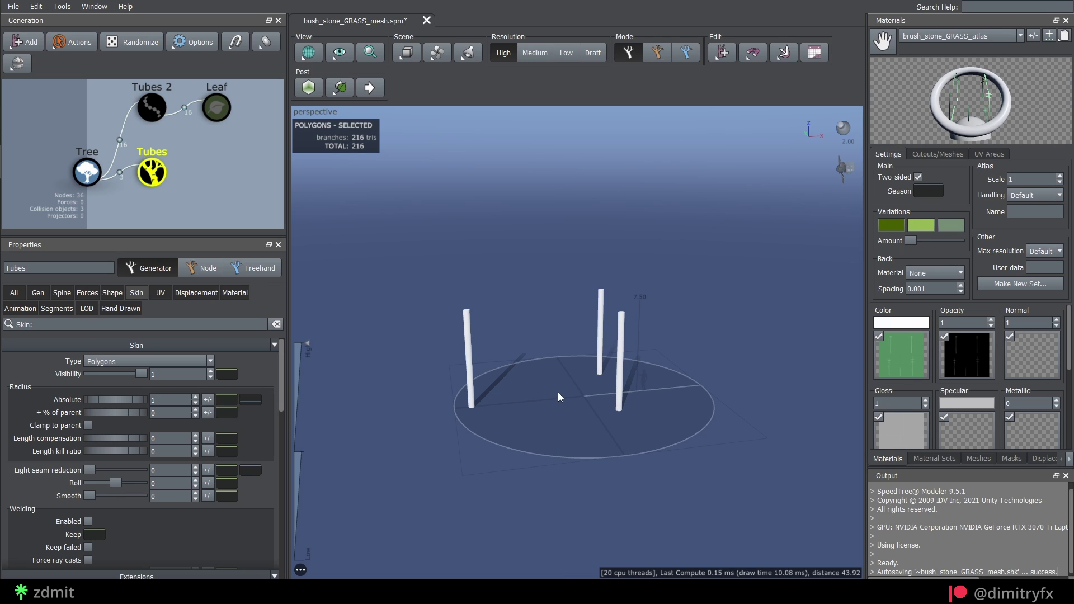
pyautogui.scroll(5, 562, 395)
pyautogui.click(579, 407)
pyautogui.scroll(-2, 580, 407)
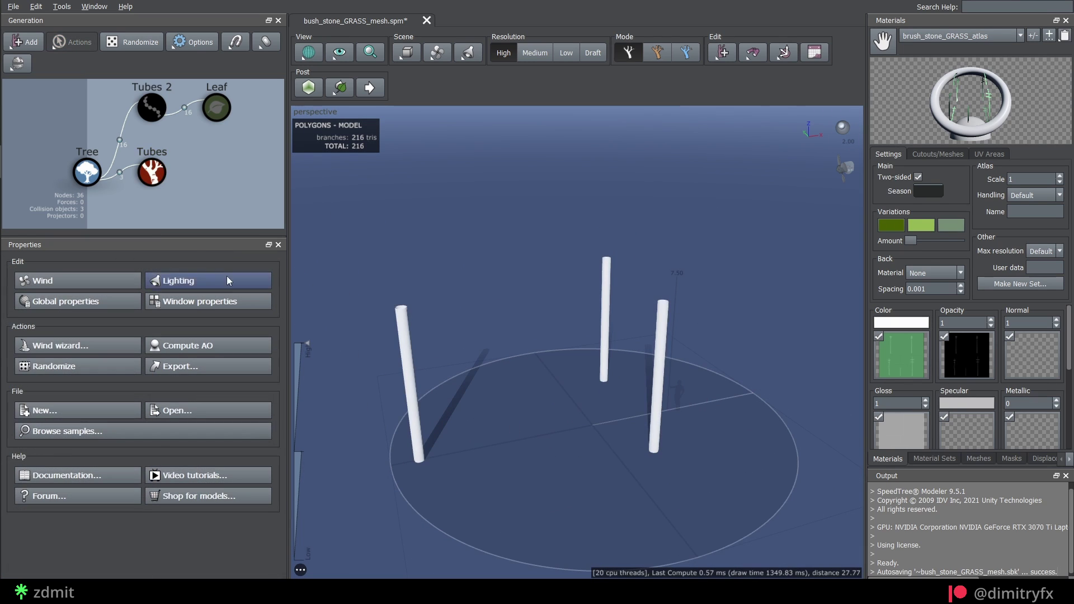
# Gather the tubes at the centre by setting the generation boundaries to First 0.001 and Last 0.005.
pyautogui.click(146, 176)
pyautogui.click(38, 292)
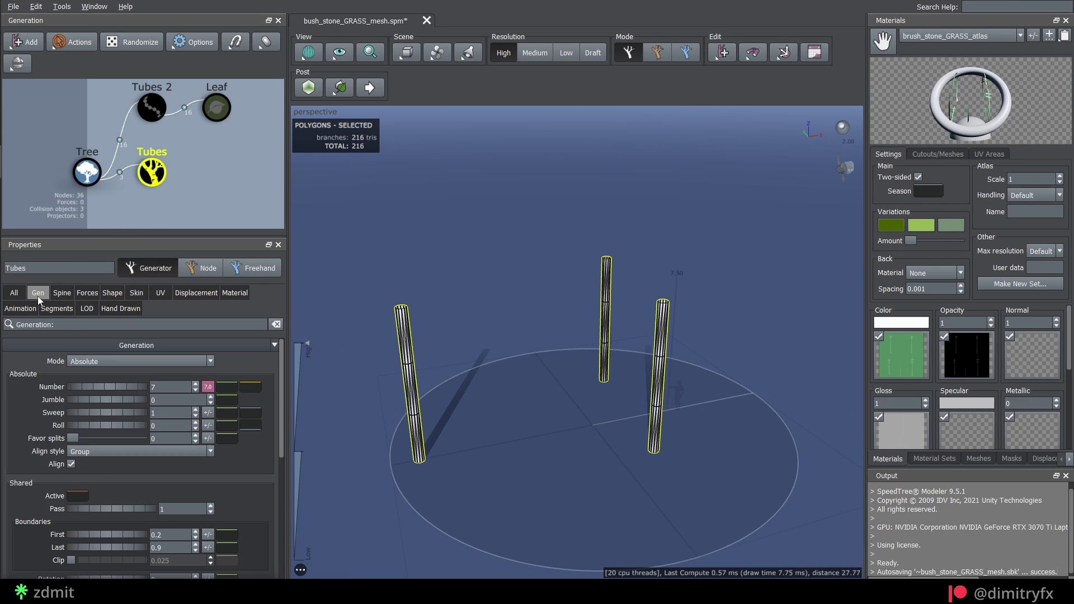
pyautogui.scroll(-1, 82, 535)
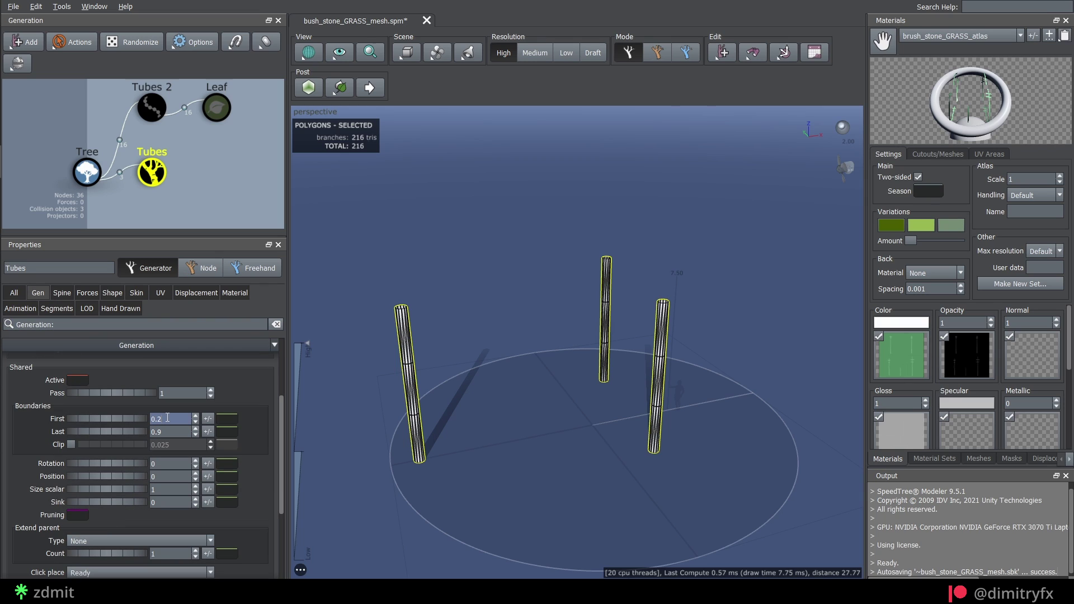
pyautogui.press('Return')
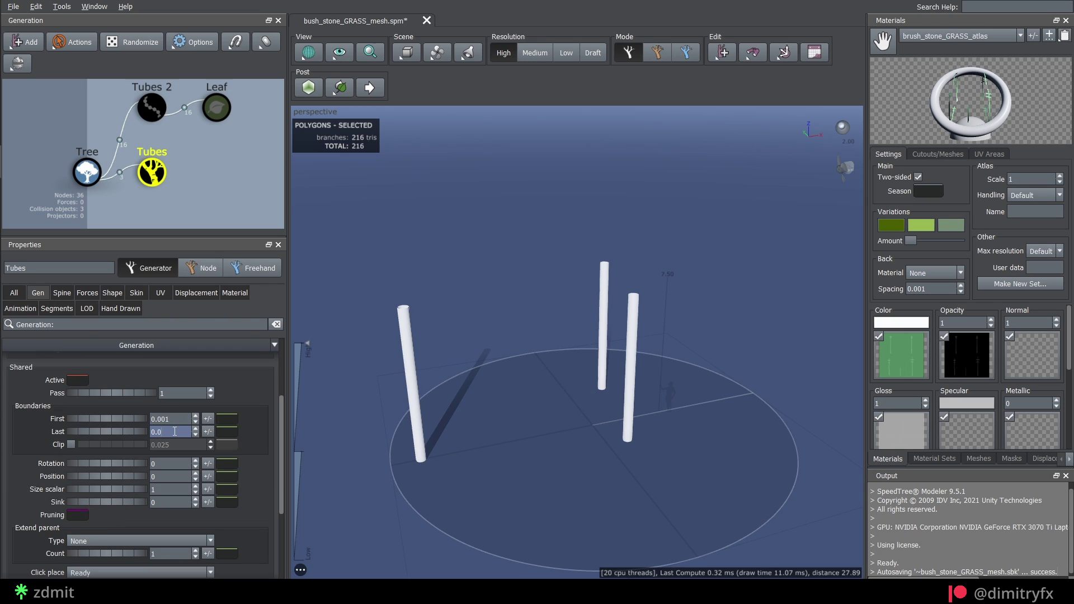
pyautogui.press('Return')
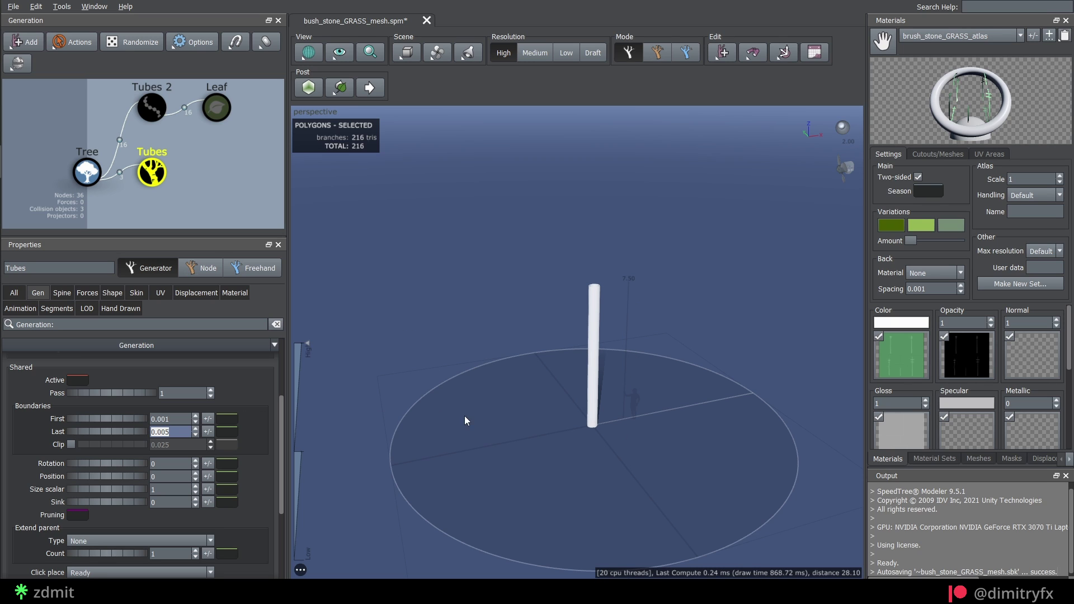
# Set the tubes' spine start angle to 0.433 and add random variance to both the start angle and the gravity.
pyautogui.scroll(5, 599, 433)
pyautogui.moveTo(599, 433); pyautogui.dragTo(670, 446)
pyautogui.moveTo(821, 513); pyautogui.dragTo(767, 473, button='middle')
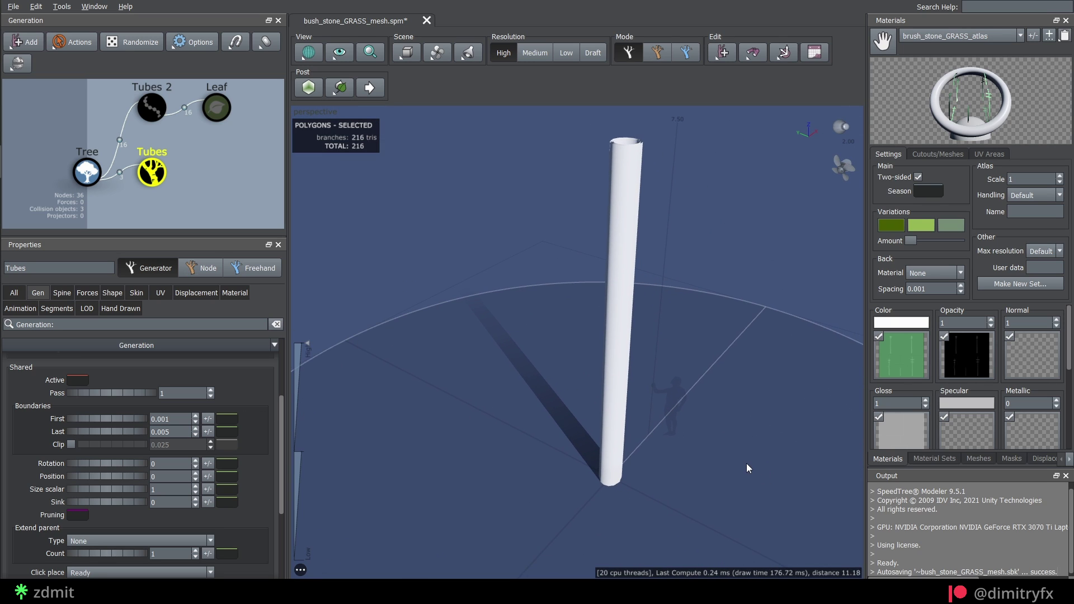
pyautogui.moveTo(746, 464); pyautogui.dragTo(747, 462)
pyautogui.click(297, 248)
pyautogui.click(146, 175)
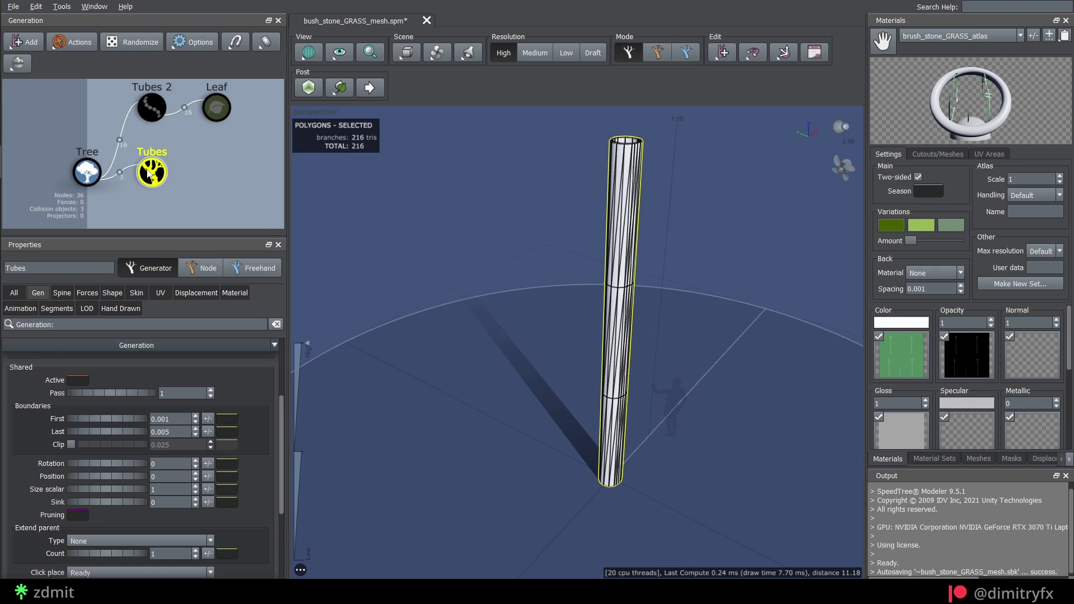
pyautogui.click(62, 294)
pyautogui.moveTo(106, 472); pyautogui.dragTo(102, 471)
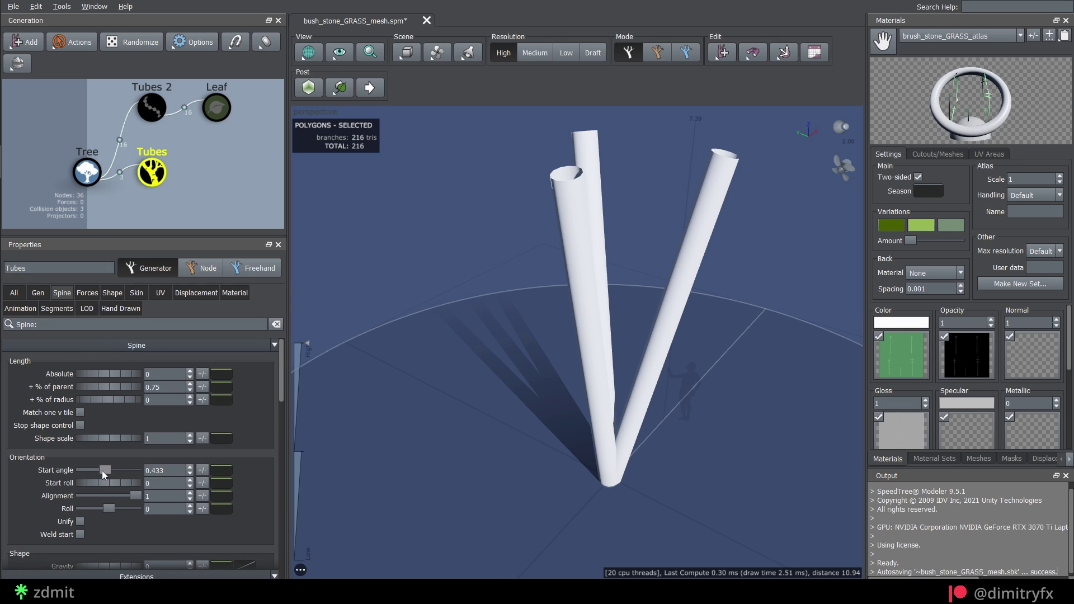
pyautogui.click(202, 470)
pyautogui.moveTo(263, 474); pyautogui.dragTo(313, 464)
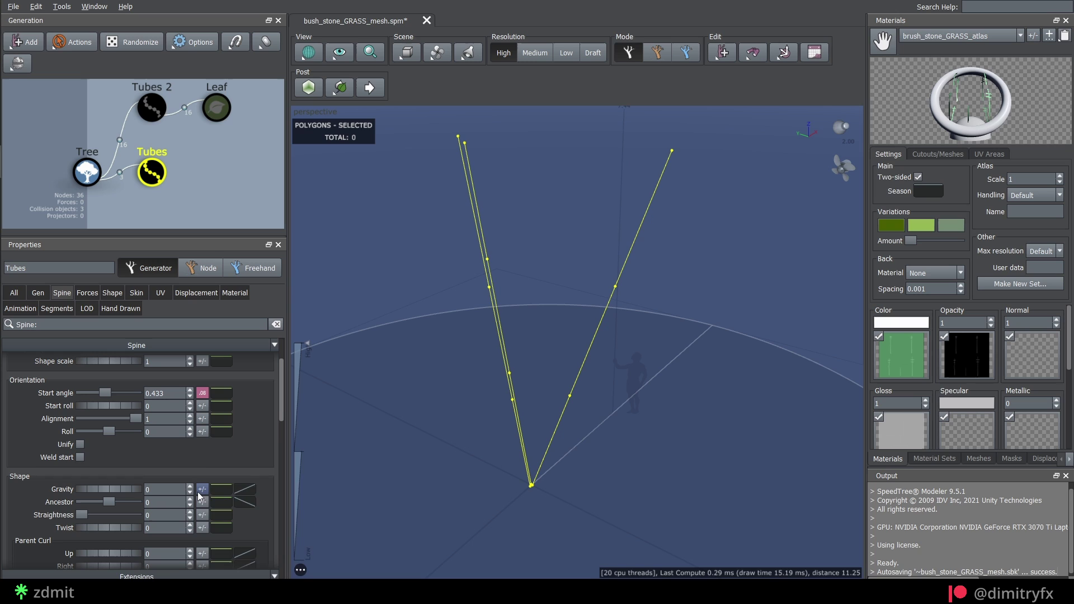
pyautogui.click(201, 489)
pyautogui.moveTo(263, 474); pyautogui.dragTo(299, 483)
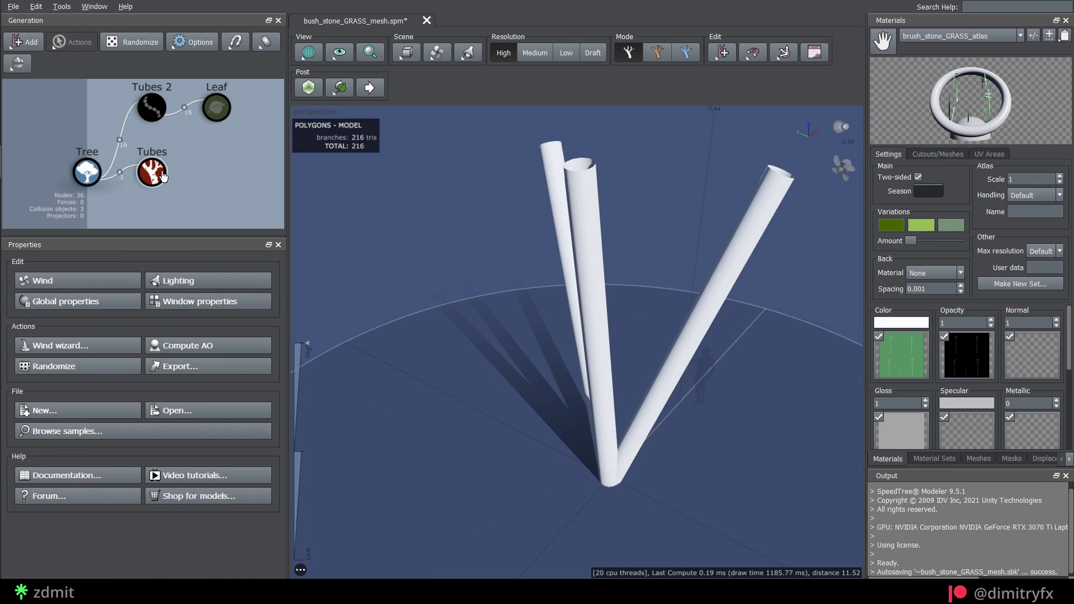
# Change the skin type of the Tubes generator to Spine only.
pyautogui.click(153, 173)
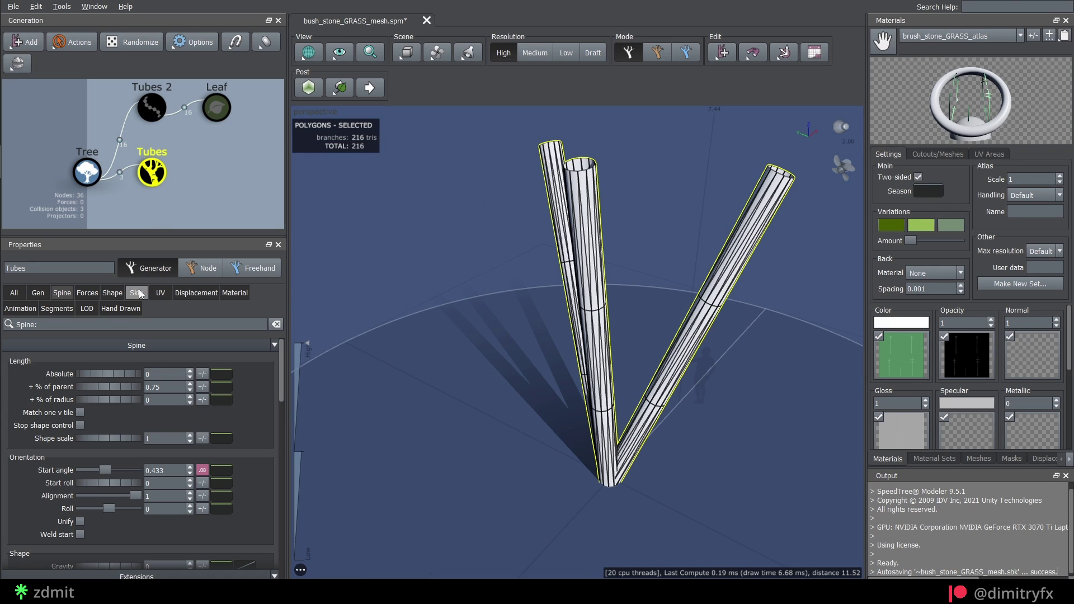
pyautogui.click(138, 292)
pyautogui.click(132, 361)
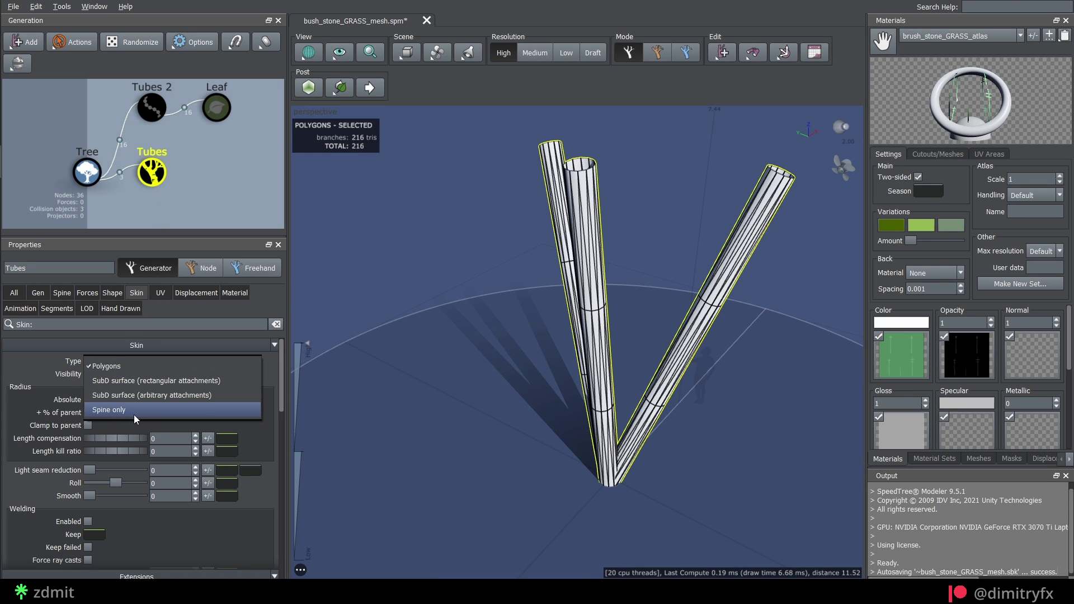
pyautogui.click(131, 411)
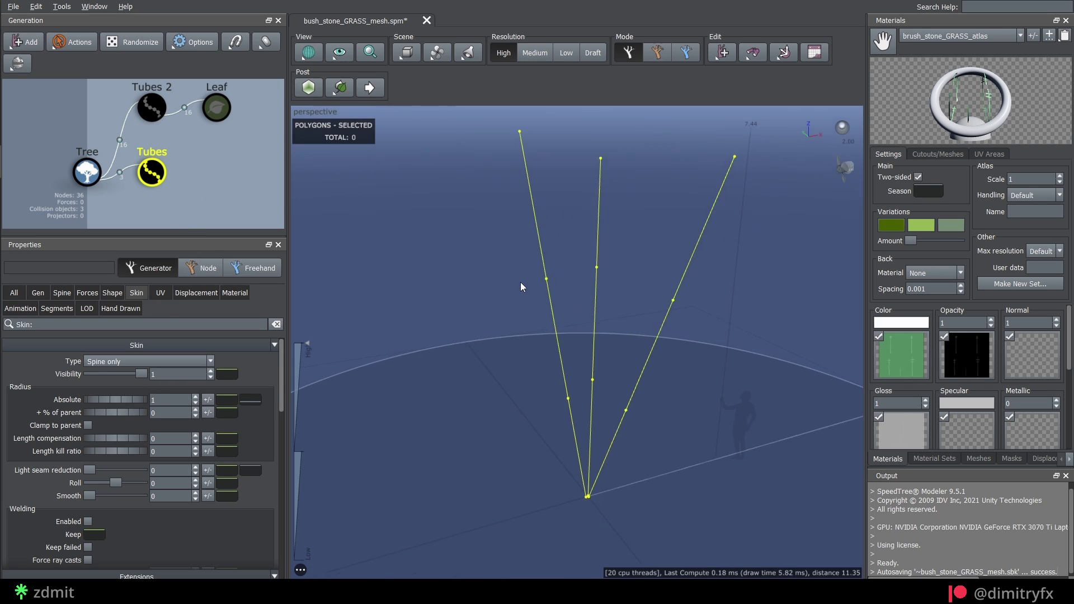
pyautogui.moveTo(206, 199); pyautogui.dragTo(161, 177)
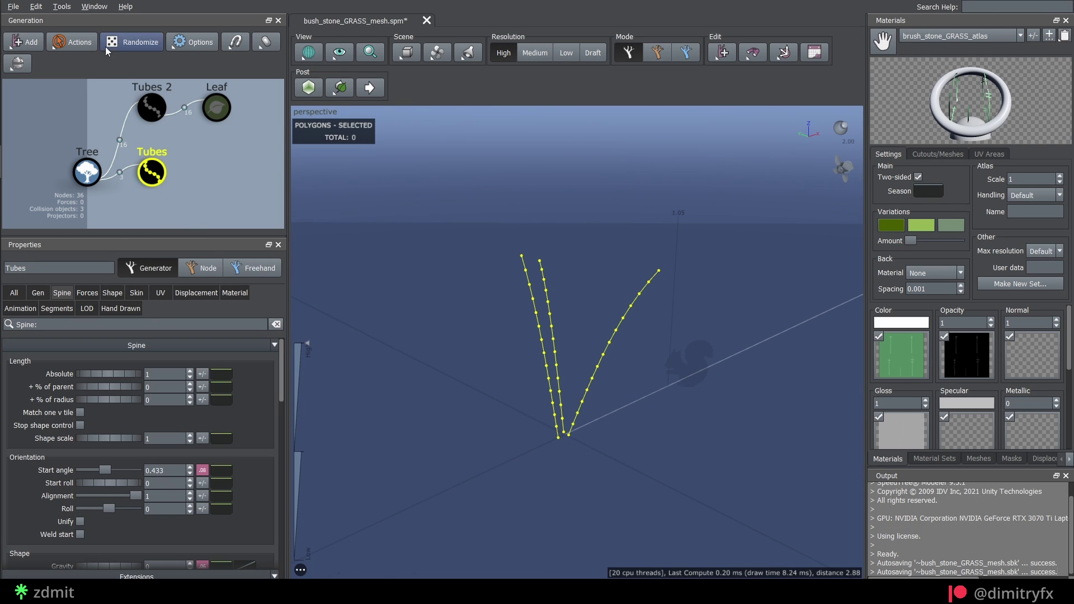
# Add a Leaf generator to the Tubes and assign it the brush_stone_GRASS_atlas material.
pyautogui.click(29, 42)
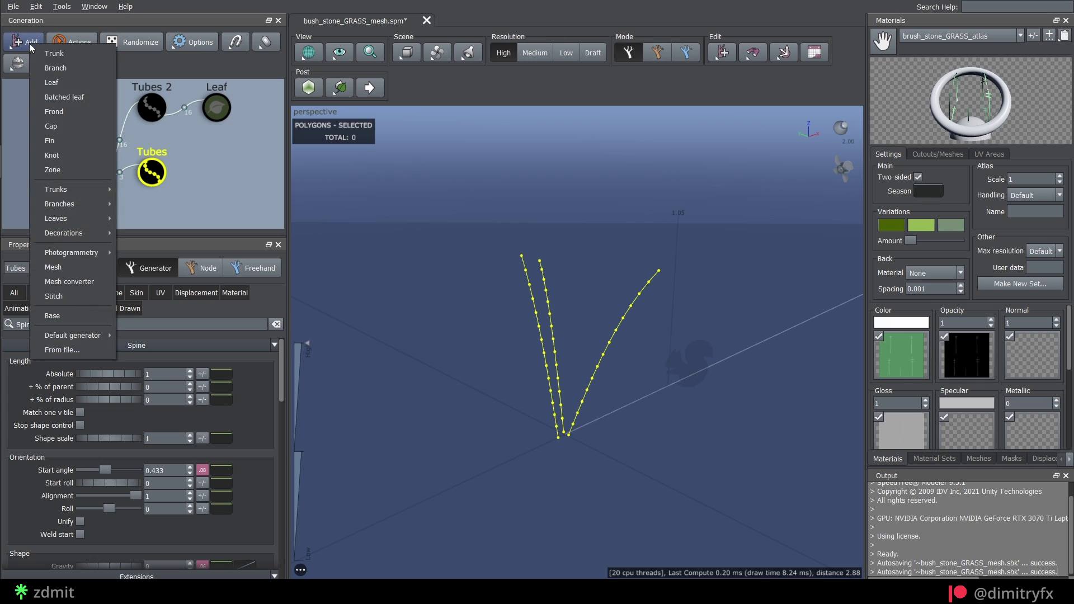
pyautogui.click(77, 84)
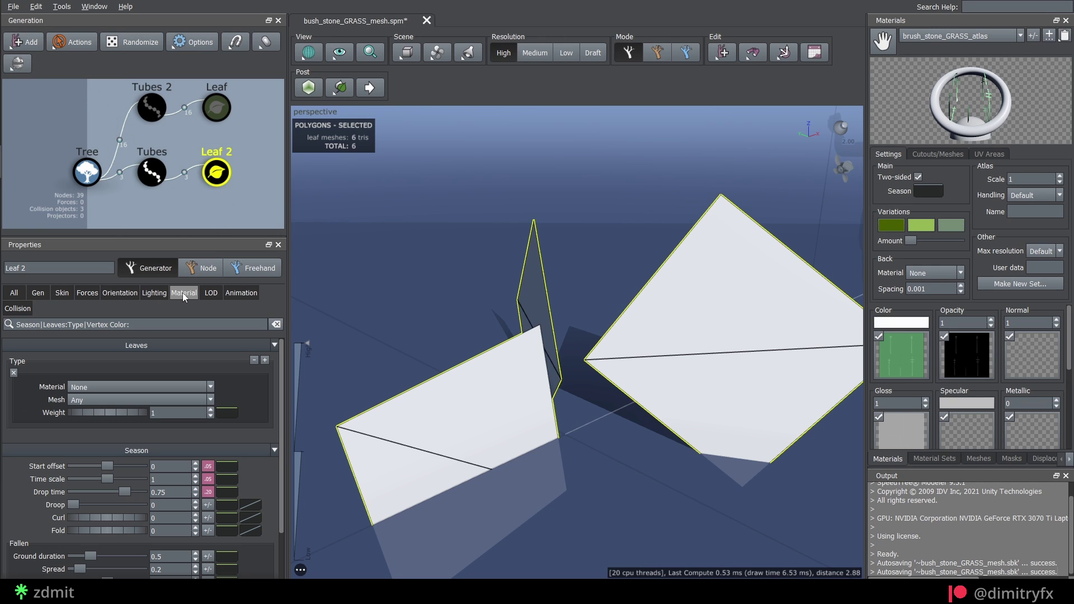
pyautogui.click(103, 386)
pyautogui.click(114, 403)
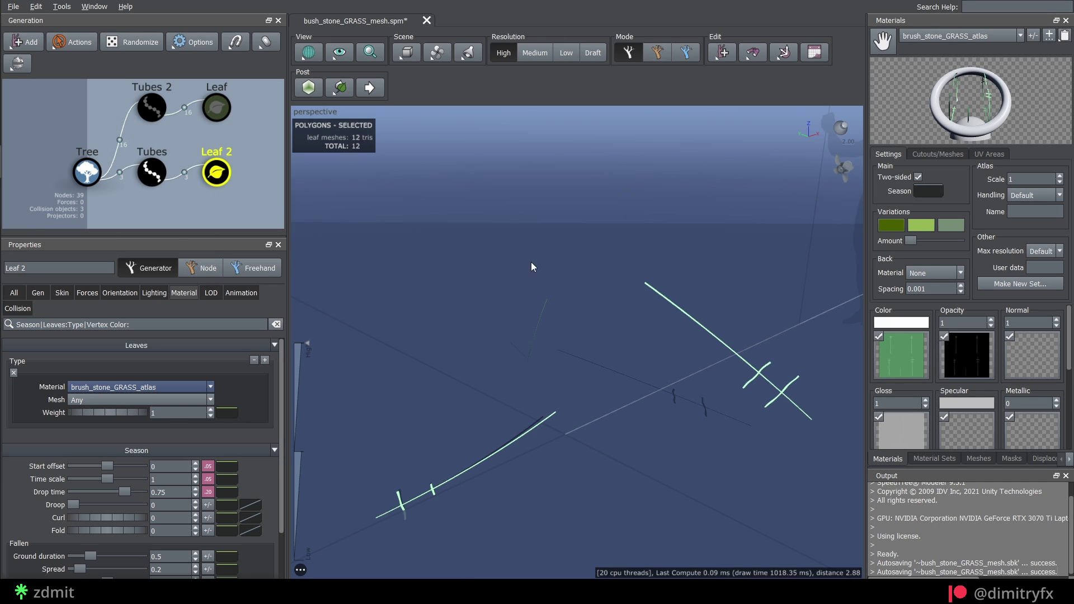
# Place the Leaf 2 generator's leaves at the tips of the tubes by setting the First boundary to 1.
pyautogui.click(152, 170)
pyautogui.click(211, 178)
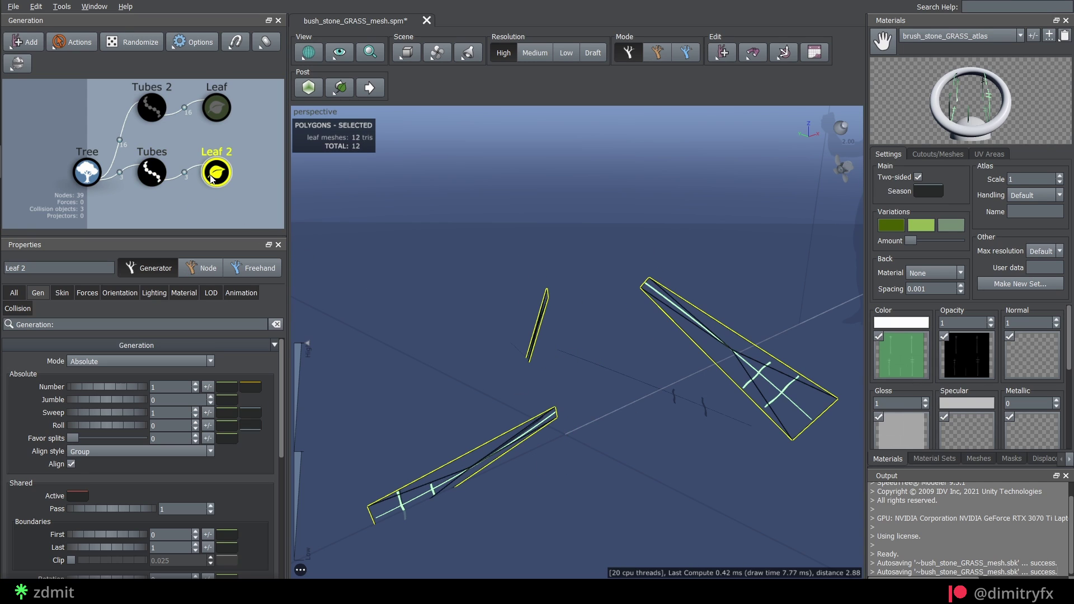
pyautogui.scroll(-3, 92, 421)
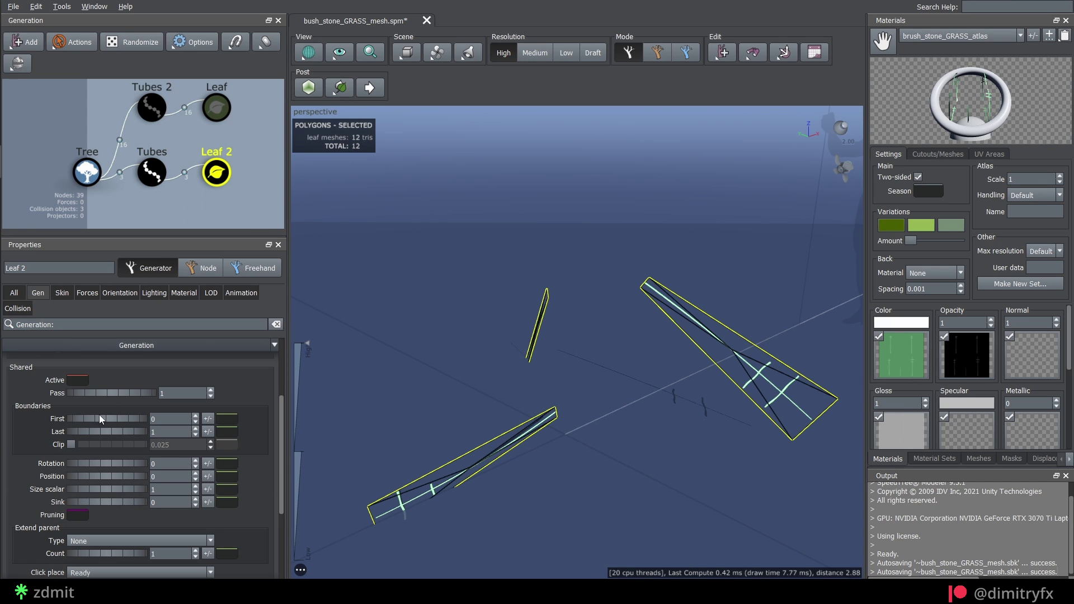
pyautogui.press('Return')
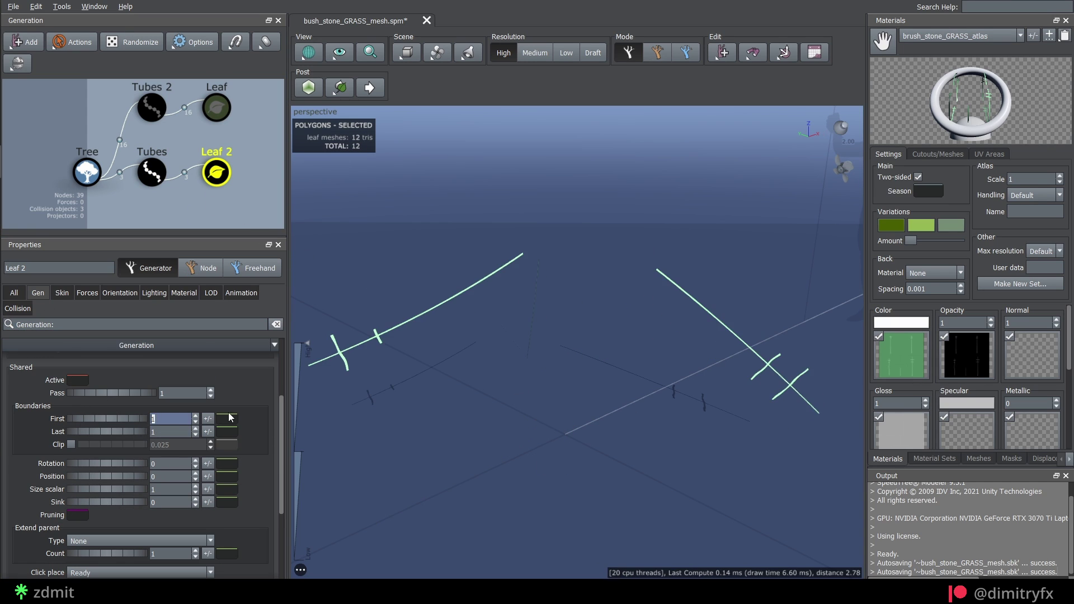
# Undo the deletion of the leaf generator attached to the Tubes.
pyautogui.click(151, 172)
pyautogui.moveTo(329, 271); pyautogui.dragTo(582, 330)
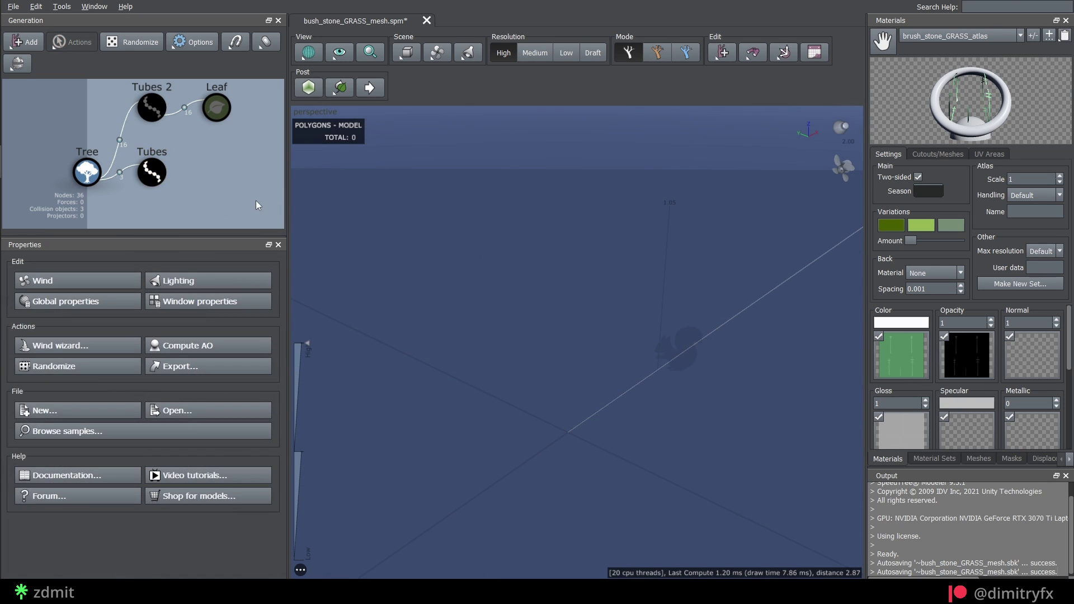
pyautogui.hotkey('ctrl', 'z')
# Set the local orientation Align value of the Leaf 2 generator to 1.
pyautogui.click(224, 175)
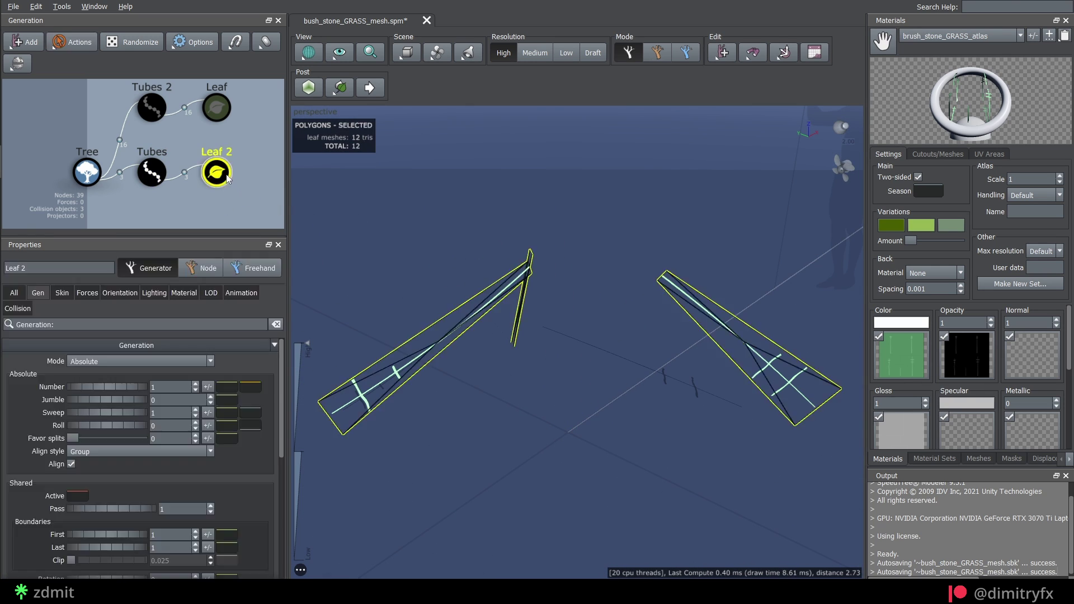
pyautogui.click(120, 294)
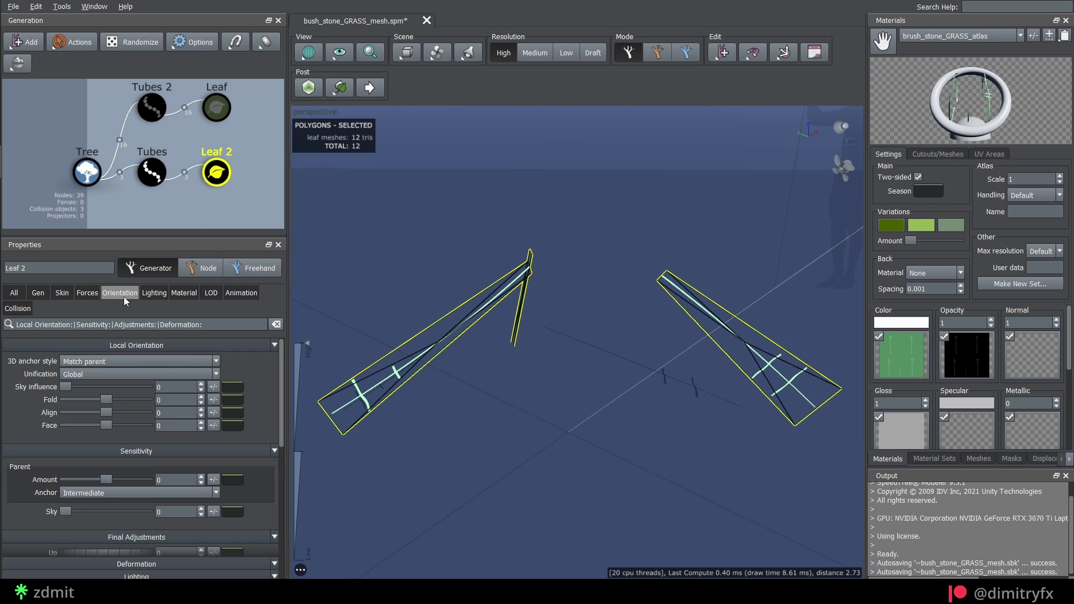
pyautogui.moveTo(108, 412); pyautogui.dragTo(189, 409)
# Shorten the Tubes generator's absolute spine length to 0.01 after trying 0.1.
pyautogui.click(150, 175)
pyautogui.moveTo(524, 293); pyautogui.dragTo(475, 263)
pyautogui.click(64, 295)
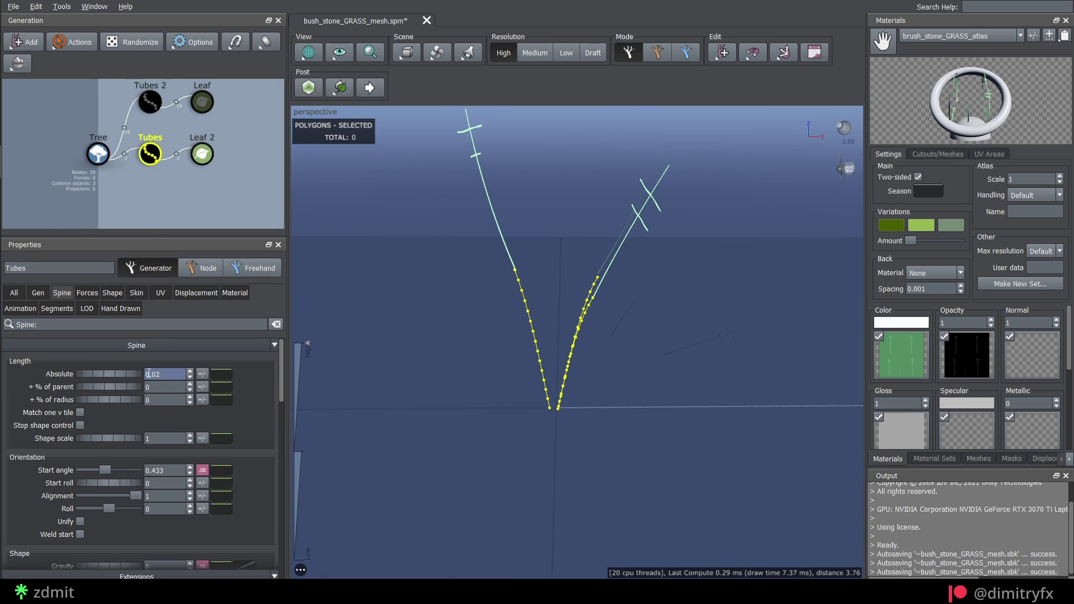
pyautogui.write('0.1')
pyautogui.press('Return')
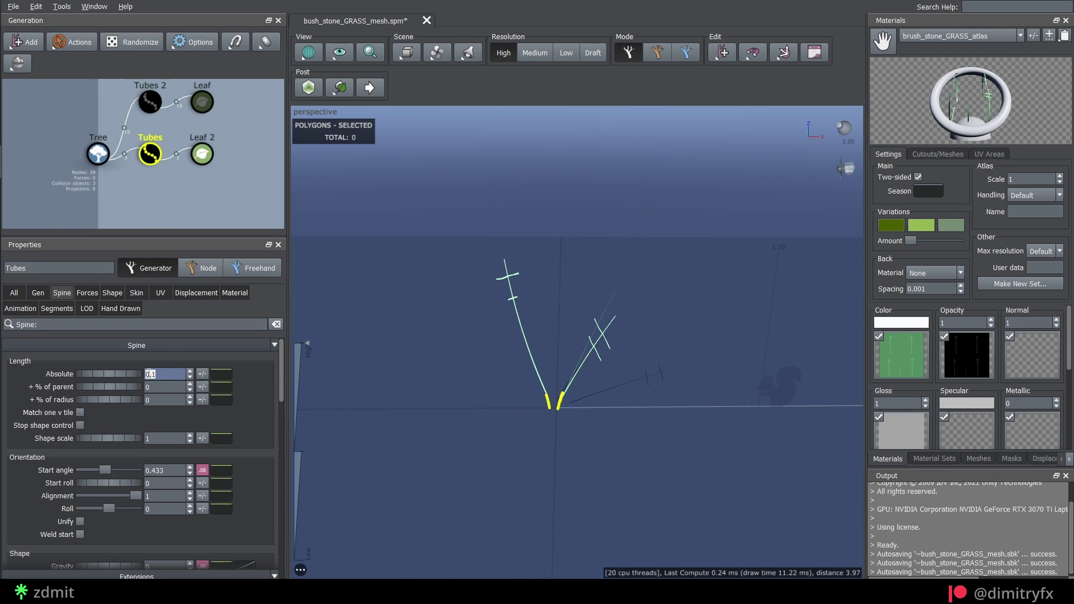
pyautogui.press('BackSpace')
pyautogui.write('01')
pyautogui.press('Return')
# Raise the number of tubes to 13 to fill out the grass clump.
pyautogui.scroll(4, 578, 431)
pyautogui.moveTo(526, 426); pyautogui.dragTo(659, 473)
pyautogui.click(548, 446)
pyautogui.click(361, 339)
pyautogui.click(498, 168)
pyautogui.moveTo(498, 168); pyautogui.dragTo(667, 250)
pyautogui.click(666, 250)
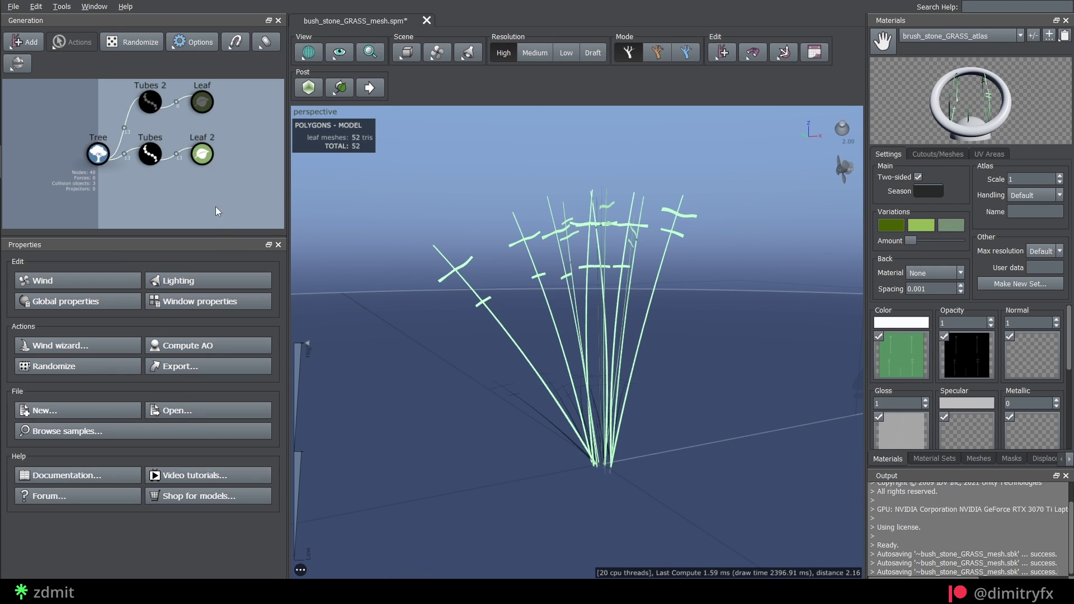
# Reduce the Leaf 2 generator's leaf size to 0.68 and give it a random variance of 0.15.
pyautogui.click(202, 154)
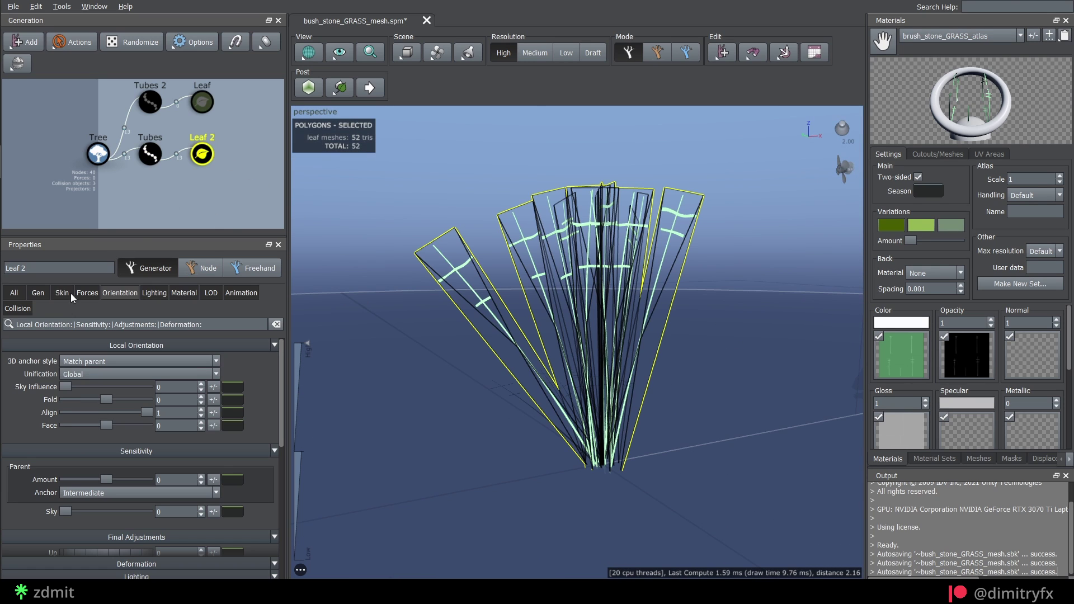
pyautogui.click(61, 293)
pyautogui.moveTo(108, 373); pyautogui.dragTo(136, 376)
pyautogui.click(207, 374)
pyautogui.write('.2')
pyautogui.press('Return')
pyautogui.click(204, 375)
pyautogui.write('.15')
pyautogui.press('Return')
# Randomize the grass clump several times to get a different distribution of leaf sizes.
pyautogui.click(127, 41)
pyautogui.click(128, 43)
pyautogui.click(128, 44)
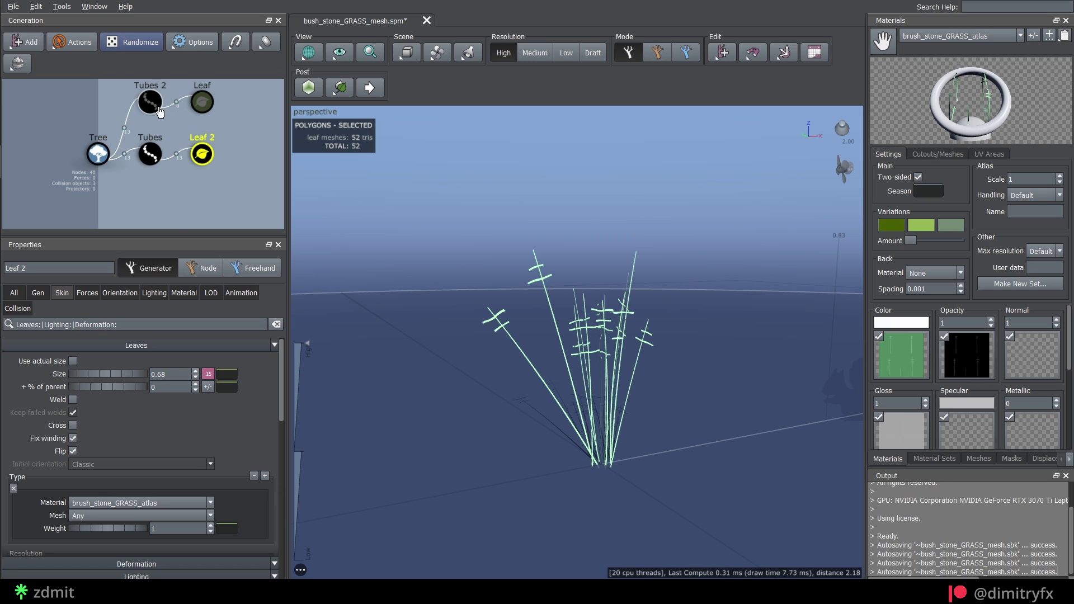
pyautogui.click(174, 203)
# Add two more leaf type entries to Leaf 2 and assign brush_stone_GRASS_atlas to the second one.
pyautogui.click(202, 154)
pyautogui.click(188, 292)
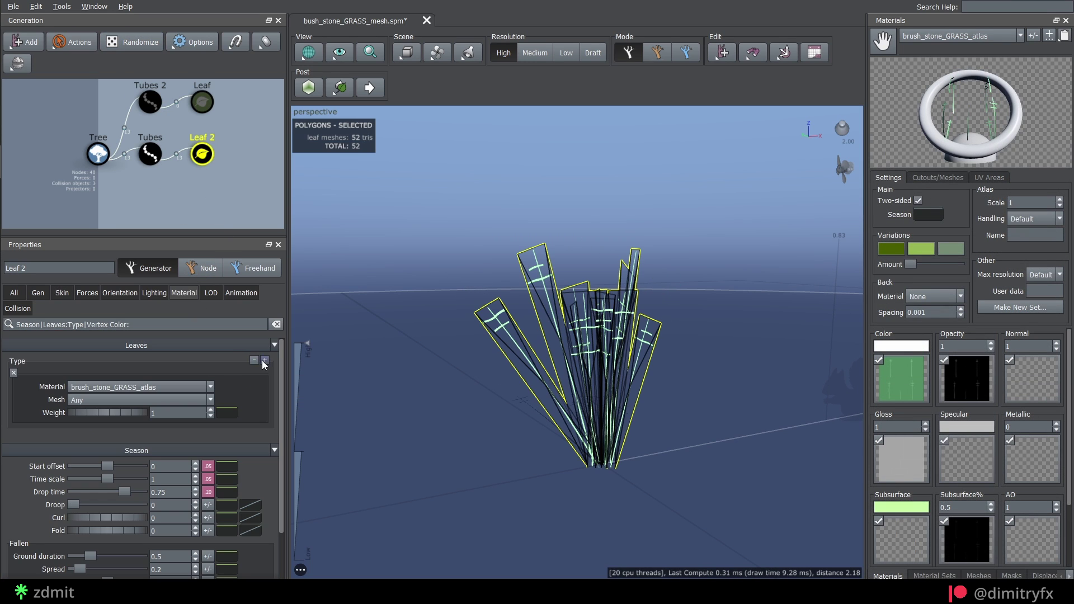
pyautogui.click(265, 360)
pyautogui.click(265, 360)
# Use brush_stone_GRASS_atlas Cutout, Cutout 3 and Cutout 5 as the meshes of the three leaf types, giving the third the same atlas material.
pyautogui.click(139, 457)
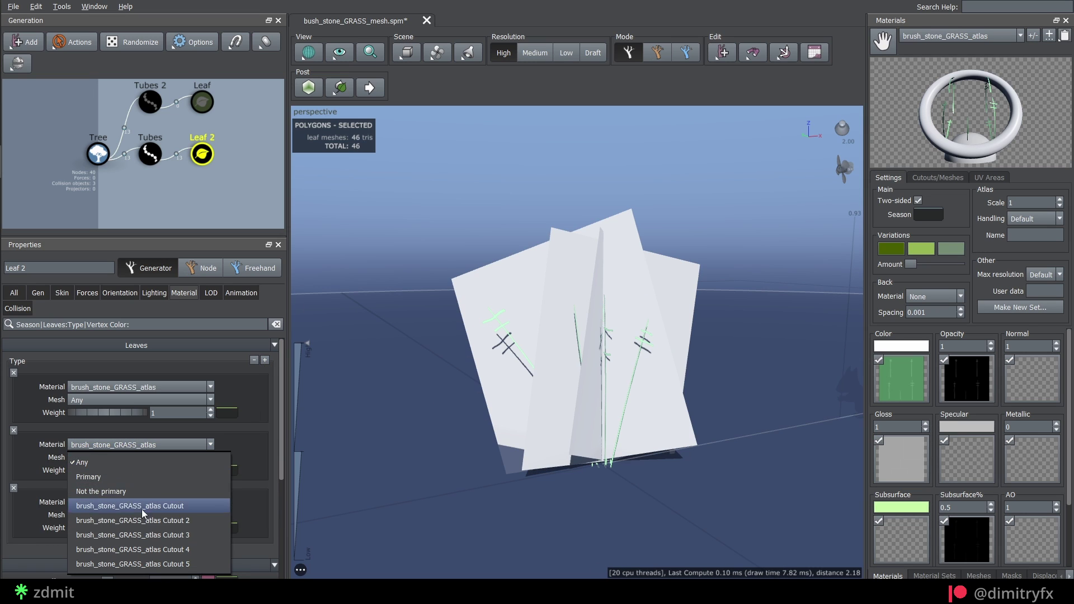
pyautogui.click(133, 535)
pyautogui.click(139, 400)
pyautogui.click(162, 463)
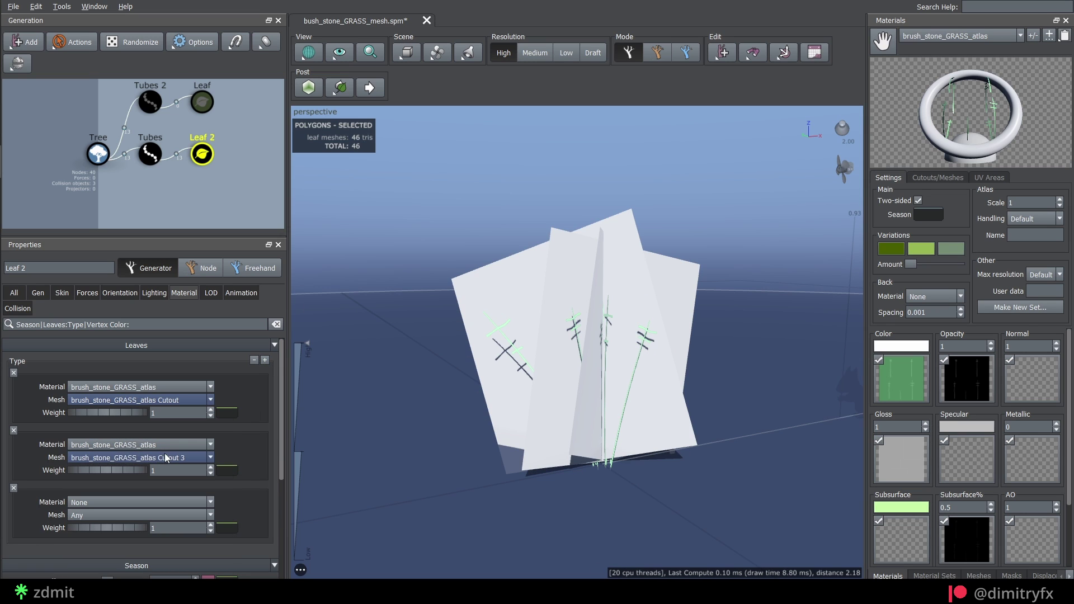
pyautogui.click(131, 506)
pyautogui.click(132, 520)
pyautogui.click(132, 517)
pyautogui.click(156, 553)
# Lower the weights of all three leaf types, setting the second one to 0.15.
pyautogui.moveTo(125, 471); pyautogui.dragTo(79, 478)
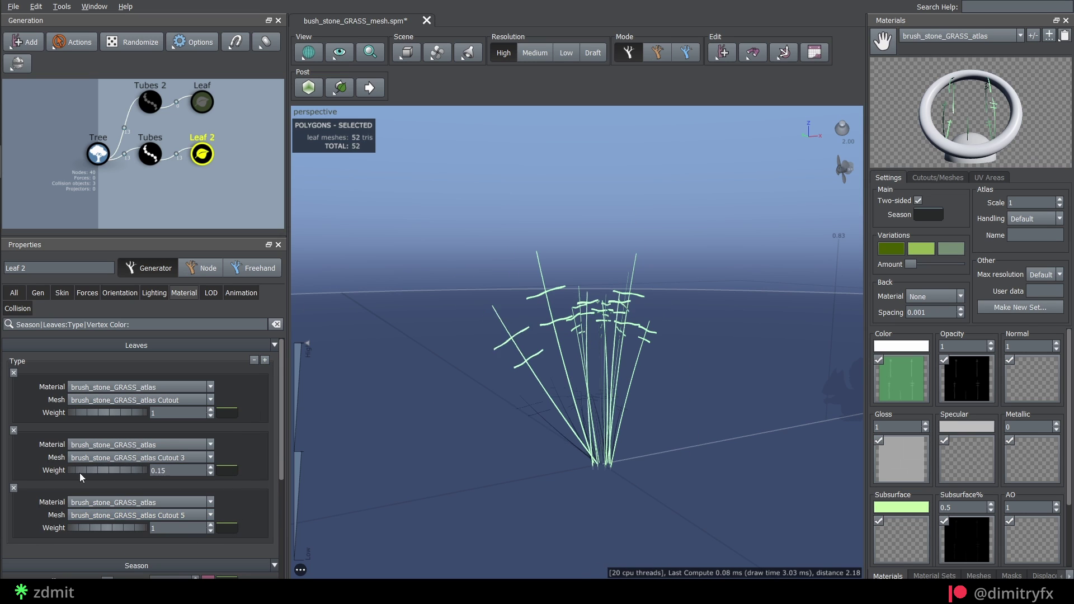
pyautogui.moveTo(120, 413); pyautogui.dragTo(79, 415)
pyautogui.moveTo(111, 528); pyautogui.dragTo(60, 528)
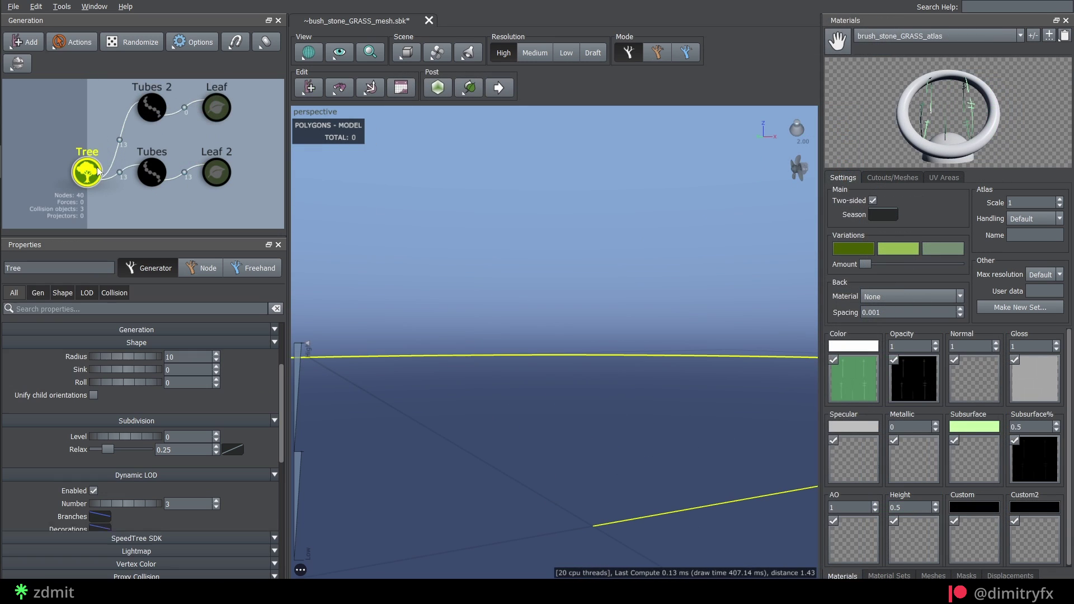
# Add a Leaf generator directly to the Tree and set its boundaries to First 0.001 and Last 0.005.
pyautogui.click(25, 42)
pyautogui.click(56, 90)
pyautogui.scroll(-5, 520, 375)
pyautogui.click(120, 292)
pyautogui.click(37, 293)
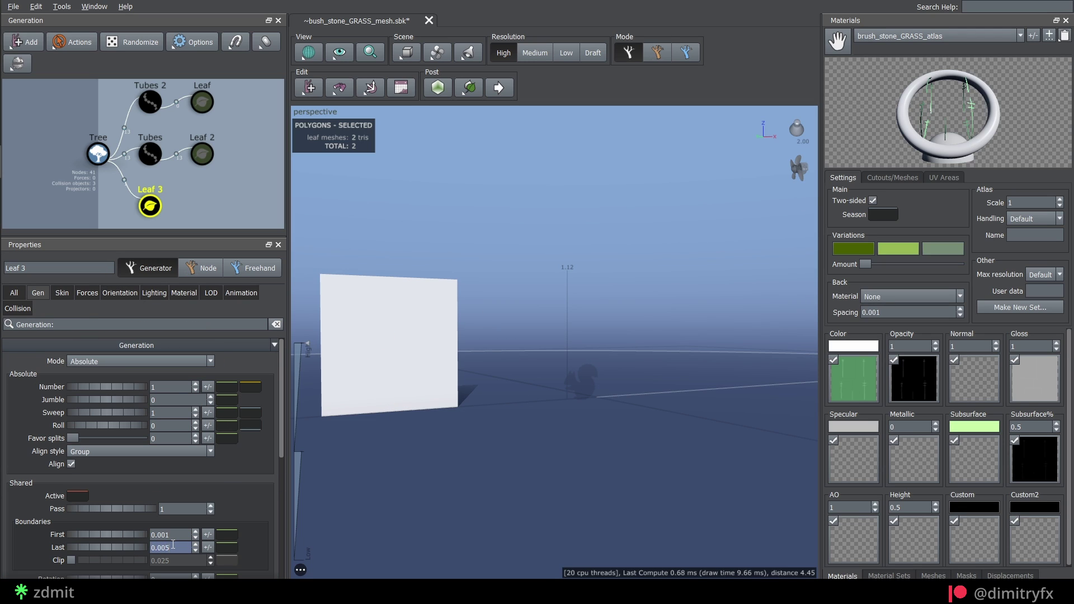
pyautogui.press('Return')
# Set the number of leaves of the Leaf 3 generator to 7 and add random variance to it.
pyautogui.moveTo(559, 380); pyautogui.dragTo(612, 415)
pyautogui.moveTo(159, 389); pyautogui.dragTo(125, 394)
pyautogui.write('7')
pyautogui.press('Return')
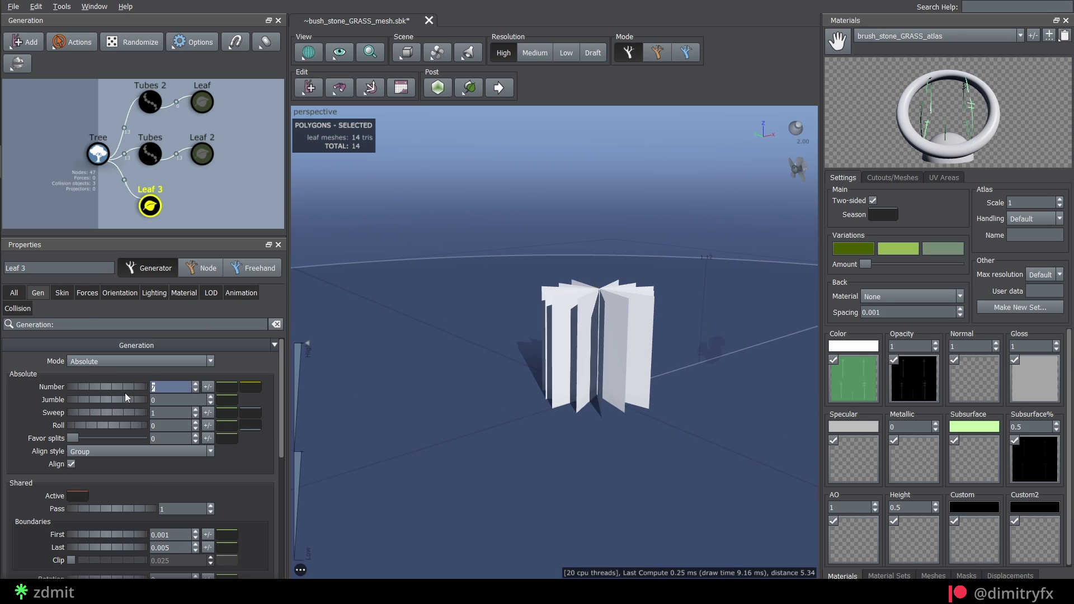
pyautogui.moveTo(208, 388); pyautogui.dragTo(216, 386)
# Assign the brush_stone_GRASS_atlas material to the Leaf 3 generator.
pyautogui.click(184, 292)
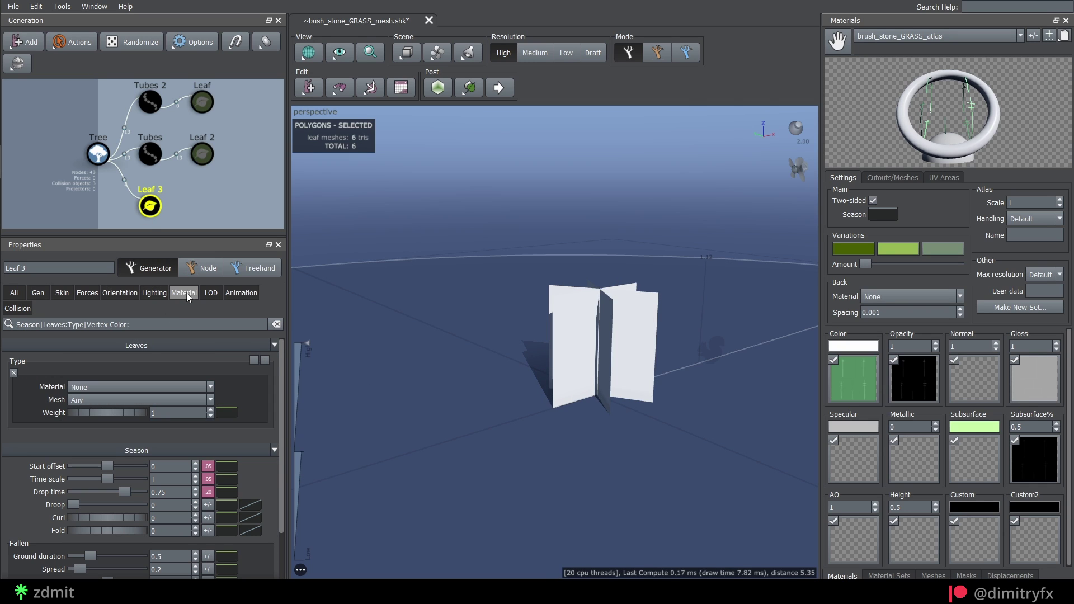
pyautogui.click(211, 387)
pyautogui.click(246, 407)
# Reduce the Leaf 3 leaf size, give it a random variance of 0.15, and randomize the result twice.
pyautogui.click(61, 292)
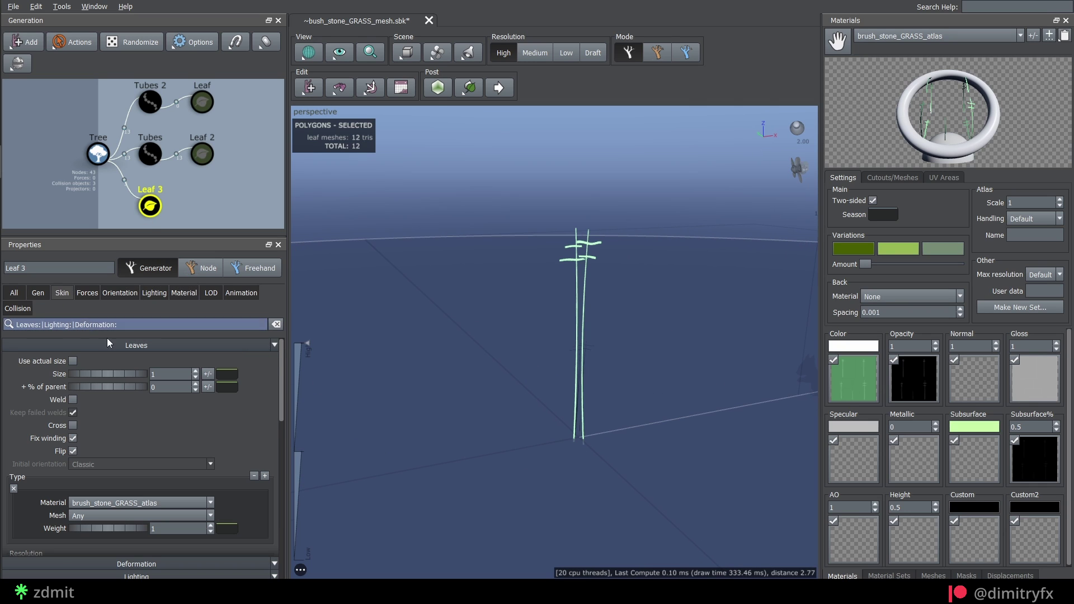
pyautogui.moveTo(113, 374); pyautogui.dragTo(96, 374)
pyautogui.click(208, 374)
pyautogui.write('.15')
pyautogui.press('Return')
pyautogui.click(145, 45)
pyautogui.click(146, 46)
# Set the variance of the Leaf 3 Fold deformation to 0.18.
pyautogui.click(127, 296)
pyautogui.scroll(-5, 207, 451)
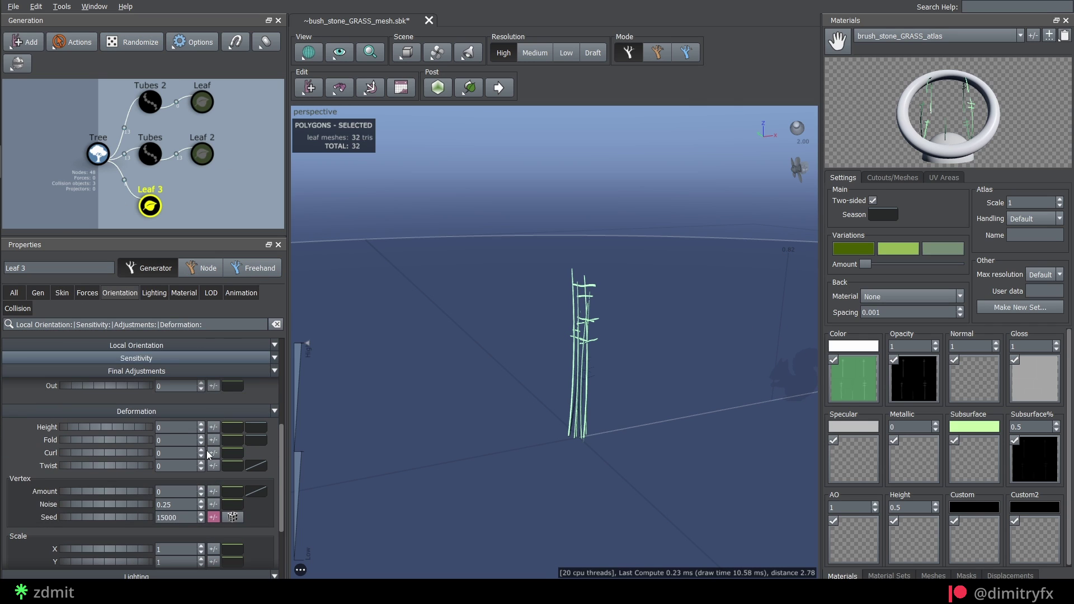
pyautogui.moveTo(83, 440); pyautogui.dragTo(127, 439)
pyautogui.click(216, 440)
pyautogui.moveTo(302, 458); pyautogui.dragTo(367, 457)
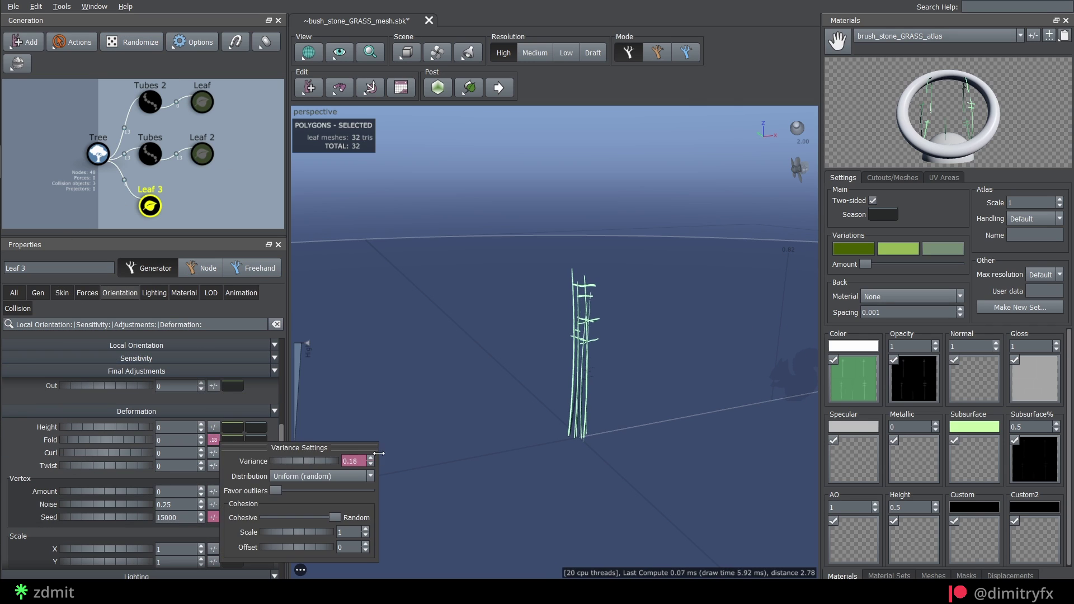
# Add a small random variance to the Leaf 3 Curl deformation and set the Twist variance to 0.519.
pyautogui.click(214, 452)
pyautogui.moveTo(300, 475); pyautogui.dragTo(366, 475)
pyautogui.scroll(3, 596, 351)
pyautogui.scroll(3, 596, 351)
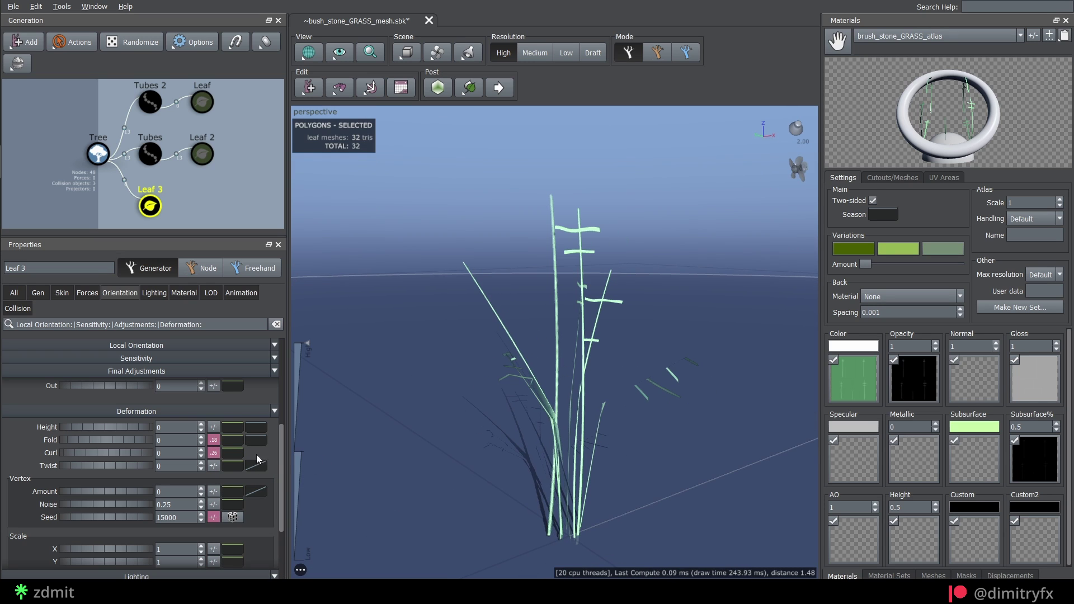
pyautogui.click(214, 452)
pyautogui.moveTo(300, 472); pyautogui.dragTo(569, 450)
pyautogui.click(211, 466)
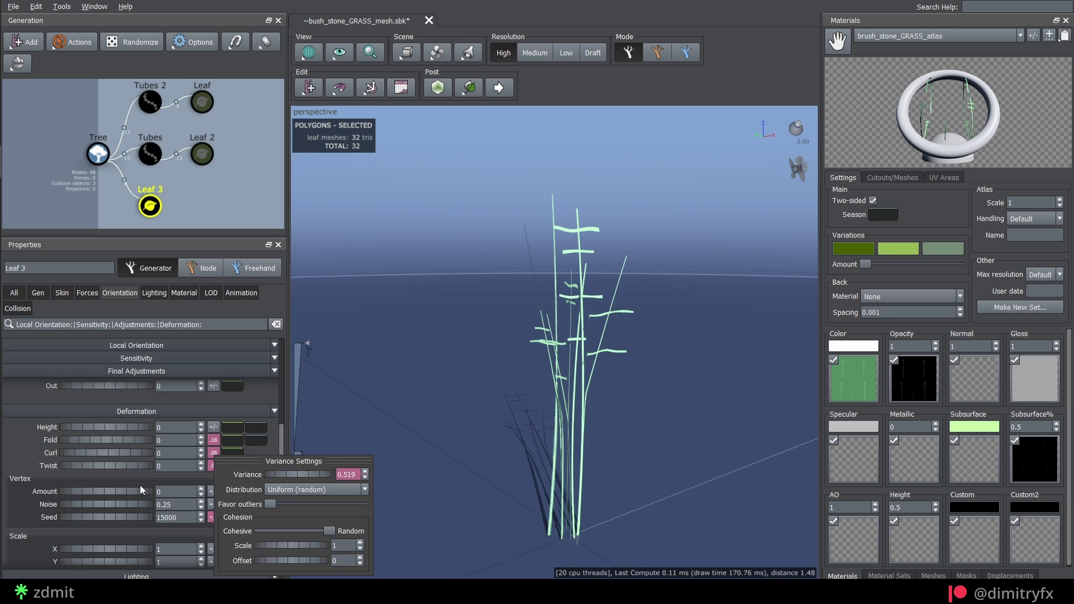
# Add random variance to the Leaf 3 final adjustments Up, Right and Out, with 0.211 for Up.
pyautogui.scroll(2, 140, 490)
pyautogui.click(213, 450)
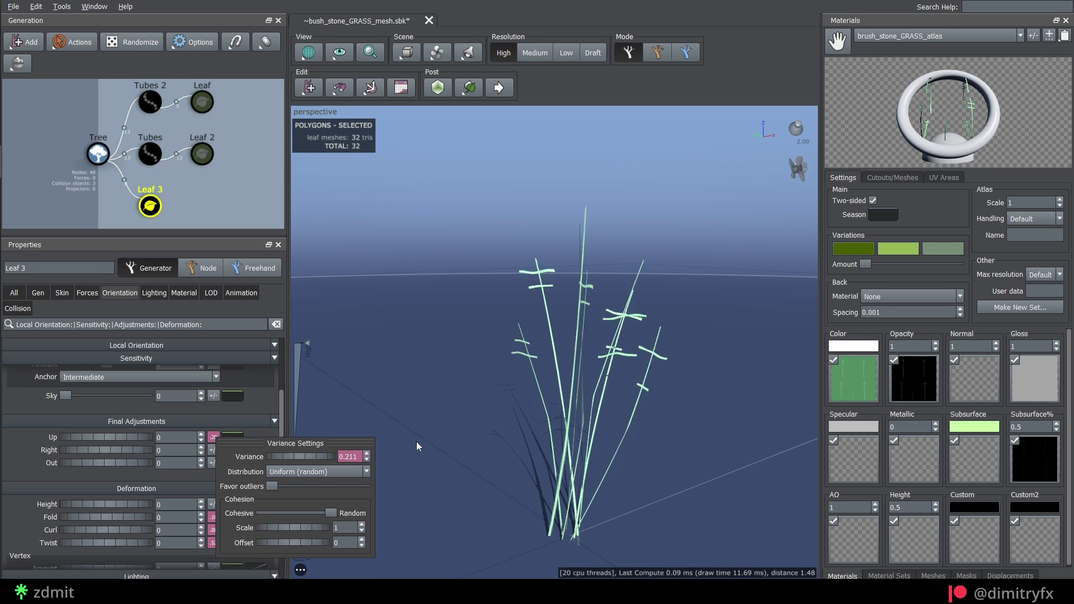
pyautogui.click(213, 450)
pyautogui.moveTo(298, 466); pyautogui.dragTo(507, 465)
pyautogui.click(212, 461)
pyautogui.moveTo(302, 475); pyautogui.dragTo(475, 447)
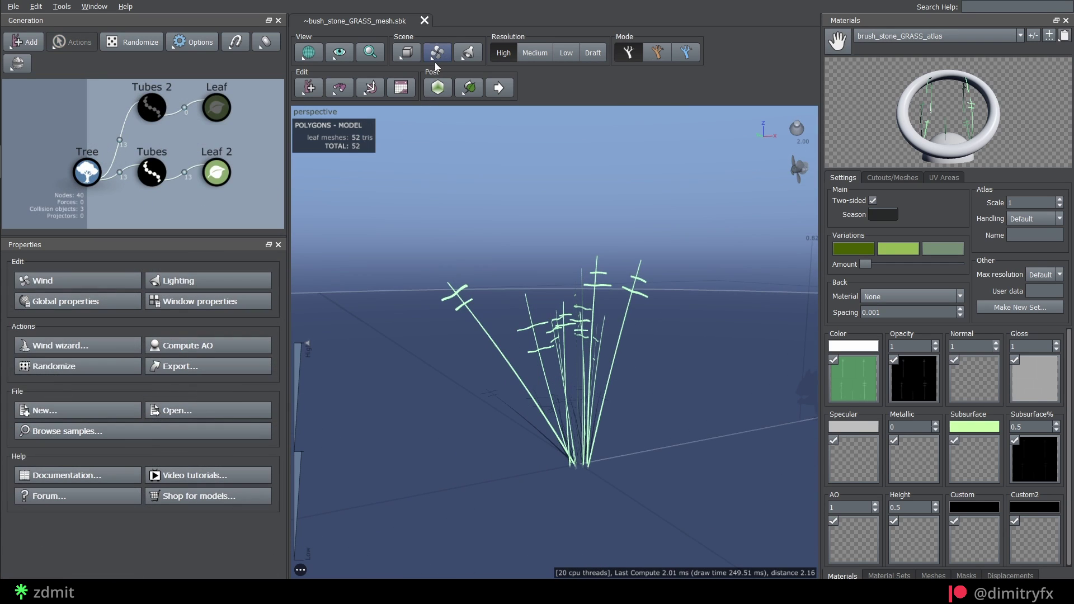
# Turn on wind for the scene and open the wind properties.
pyautogui.click(434, 56)
pyautogui.click(472, 134)
pyautogui.click(618, 410)
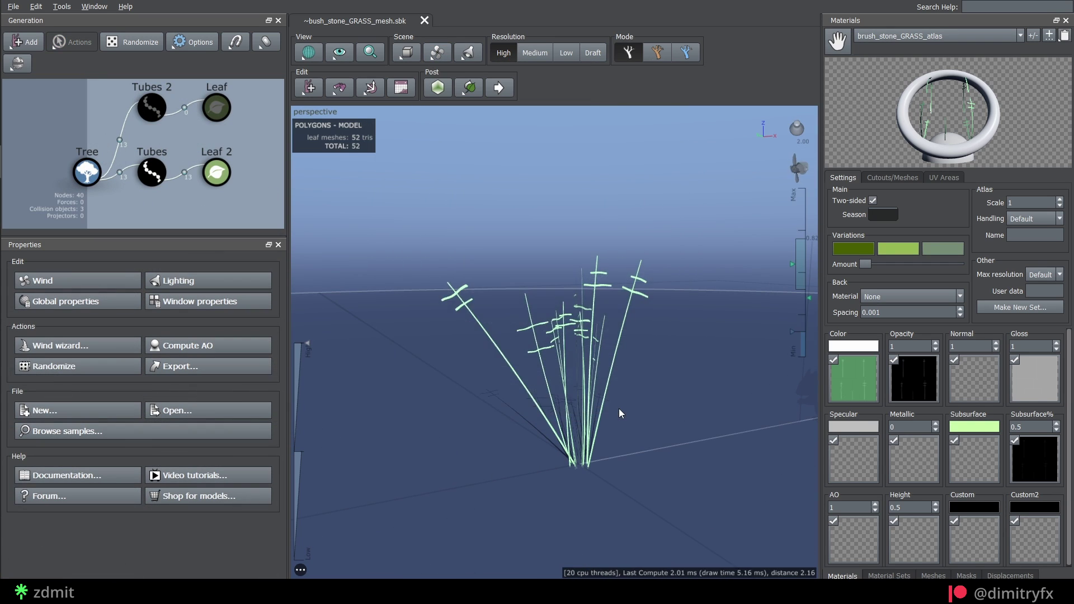
pyautogui.click(87, 279)
# Set the wind's Games Shared Motion Oscillation to 0.84 and adjust its Flexibility.
pyautogui.scroll(-10, 226, 405)
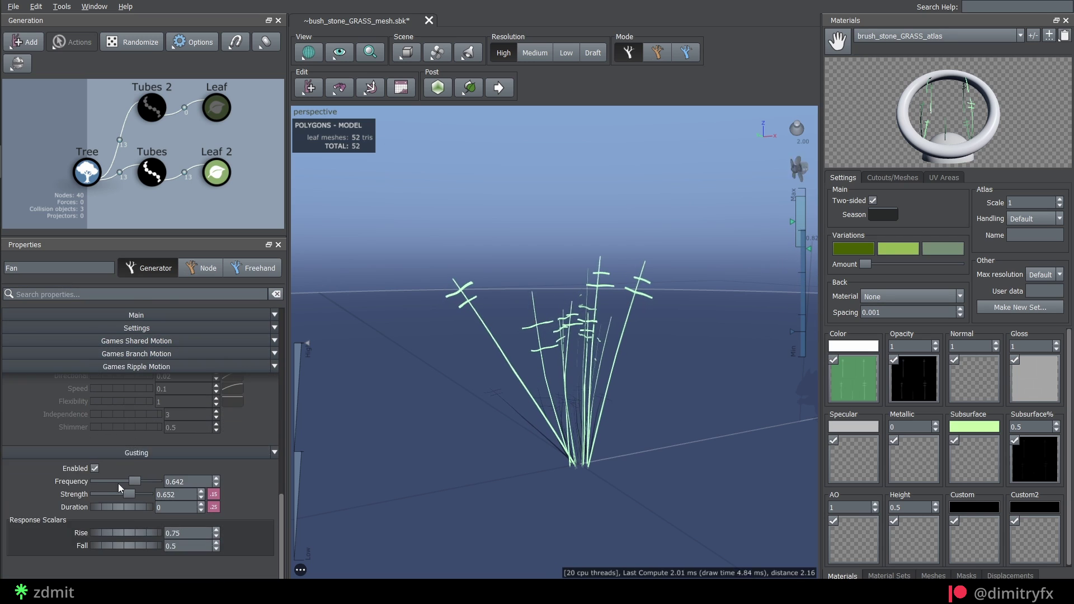
pyautogui.scroll(8, 102, 485)
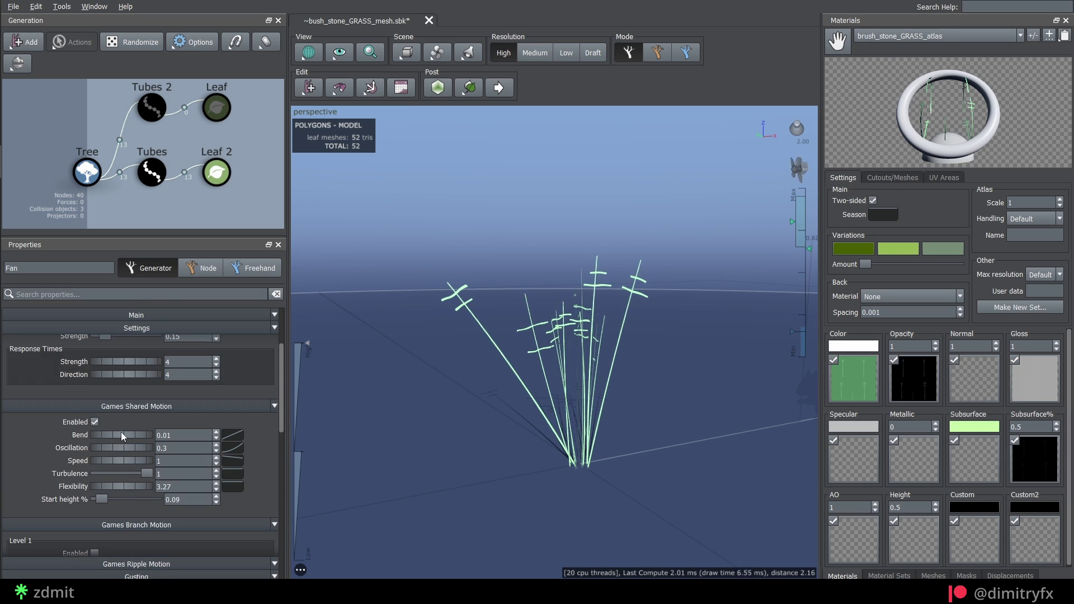
pyautogui.click(145, 448)
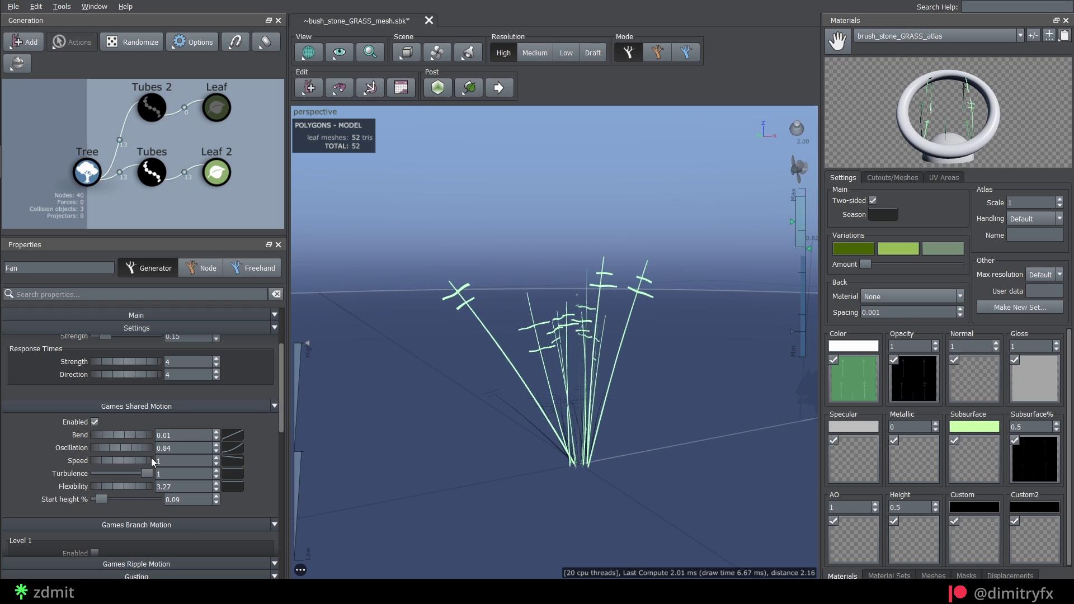
pyautogui.click(132, 484)
pyautogui.scroll(5, 560, 374)
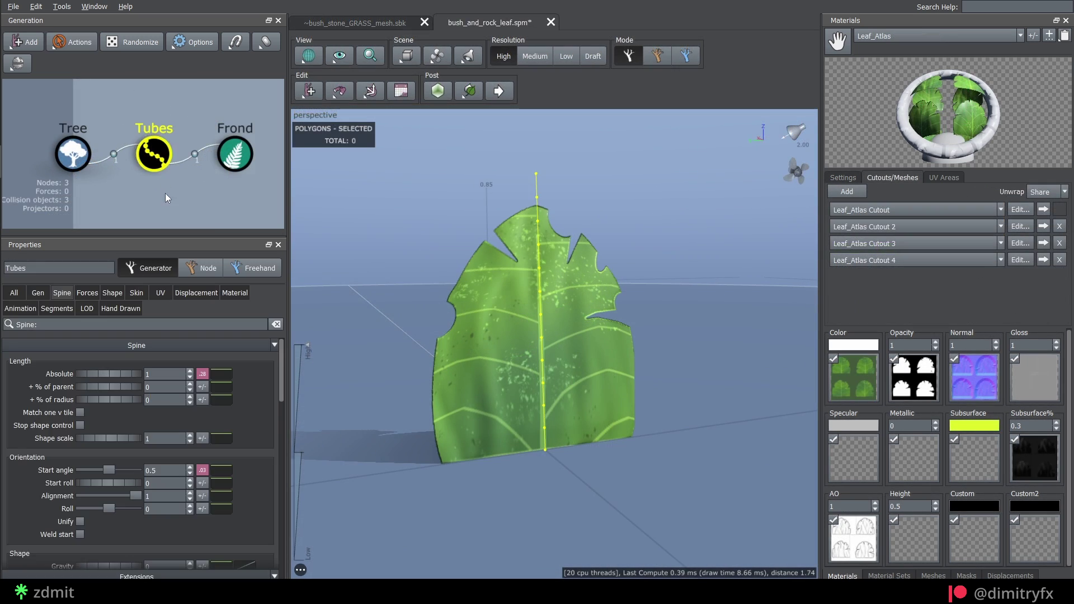
# In bush_and_rock_leaf.spm, set the Frond generator's shape Gravity to 0.11.
pyautogui.scroll(-5, 116, 455)
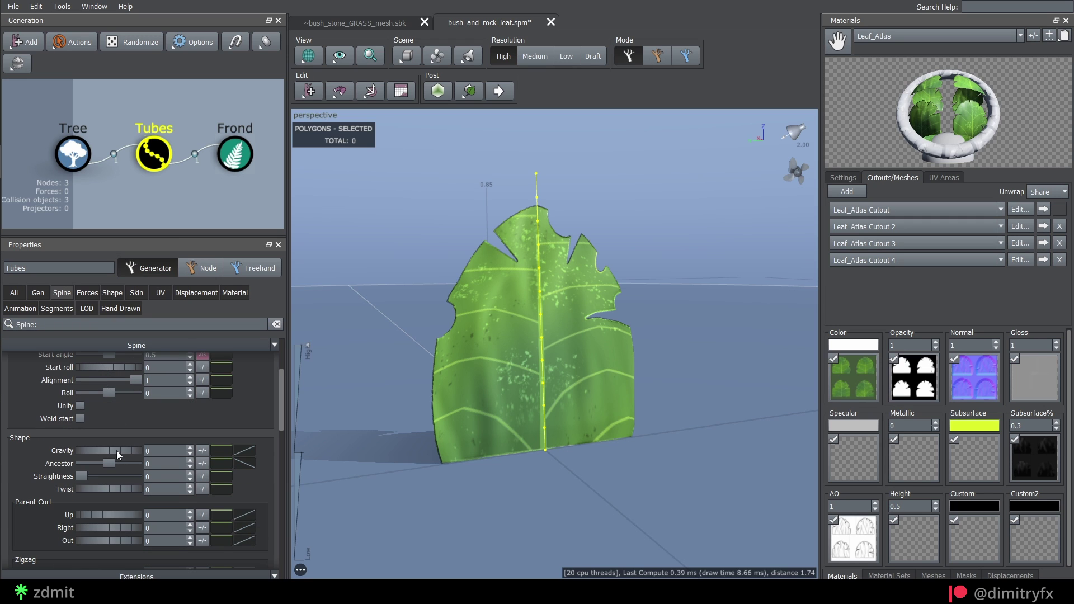
pyautogui.click(235, 154)
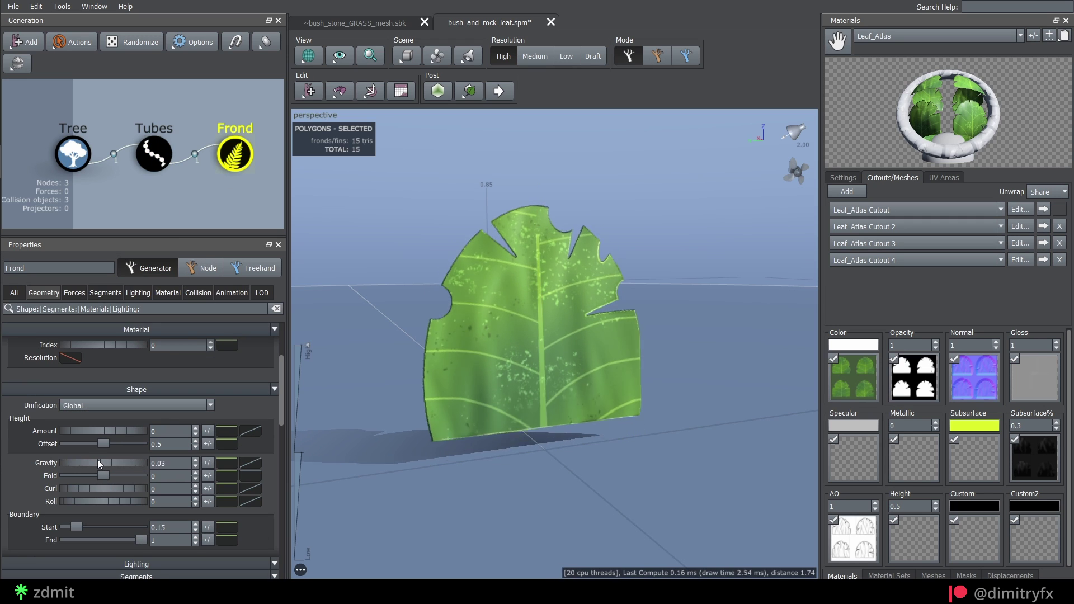
pyautogui.moveTo(103, 459); pyautogui.dragTo(102, 459)
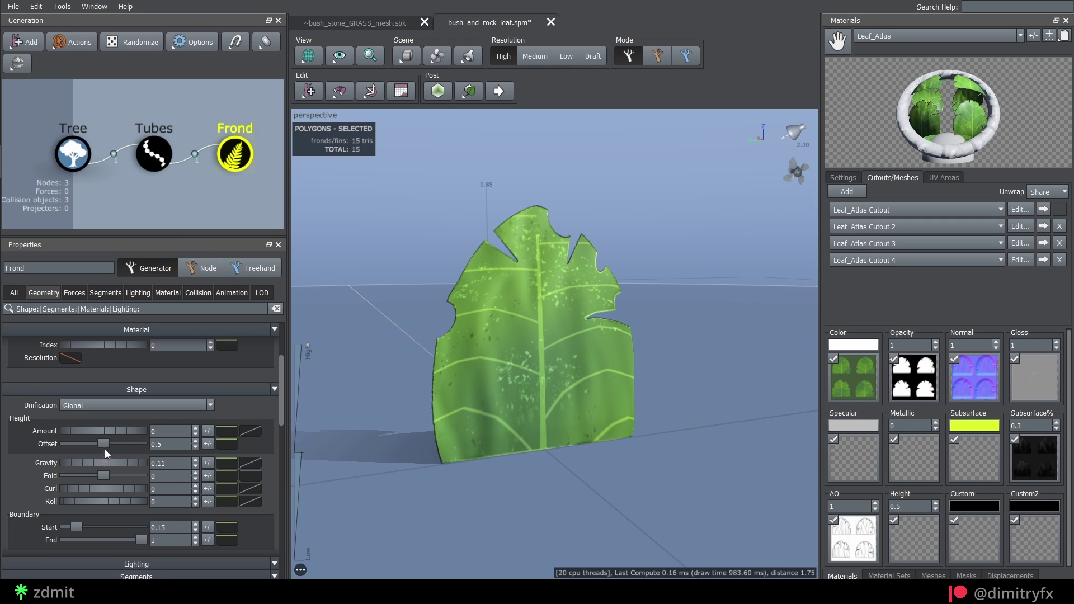
pyautogui.scroll(2, 163, 434)
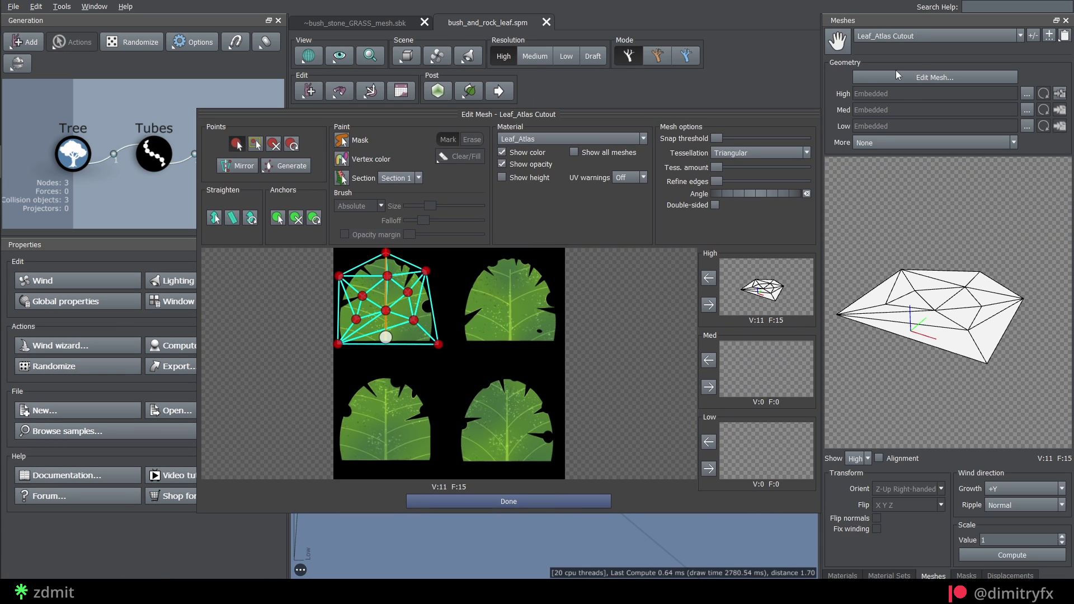
# Examine the Leaf_Atlas Cutout mesh and the Tubes generator's generation, spine, skin and material properties.
pyautogui.click(931, 79)
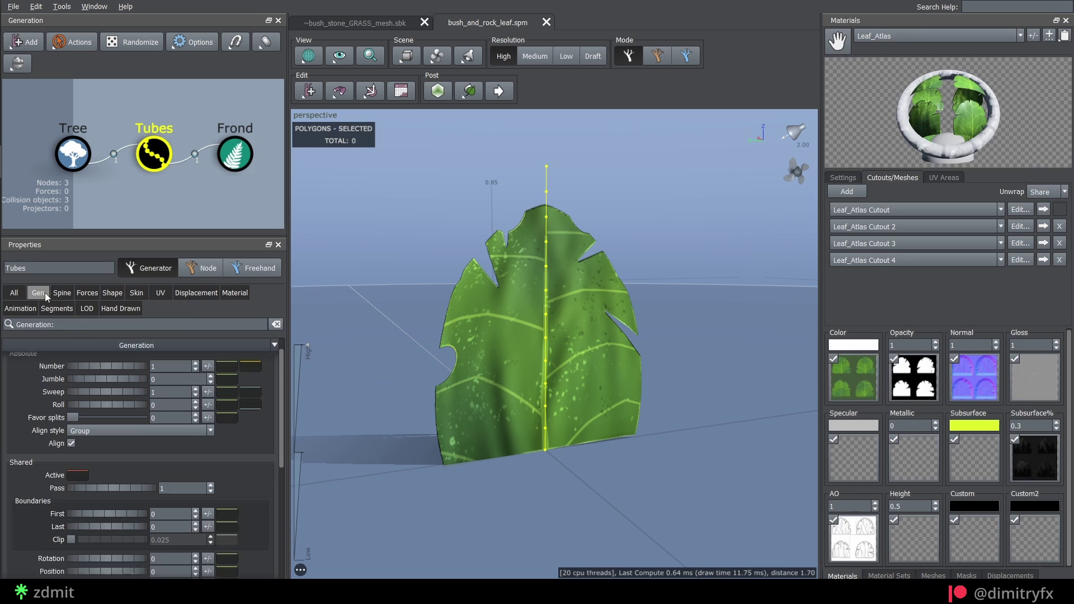
pyautogui.scroll(-5, 132, 427)
pyautogui.scroll(4, 149, 435)
pyautogui.click(63, 293)
pyautogui.scroll(-5, 210, 470)
pyautogui.click(135, 293)
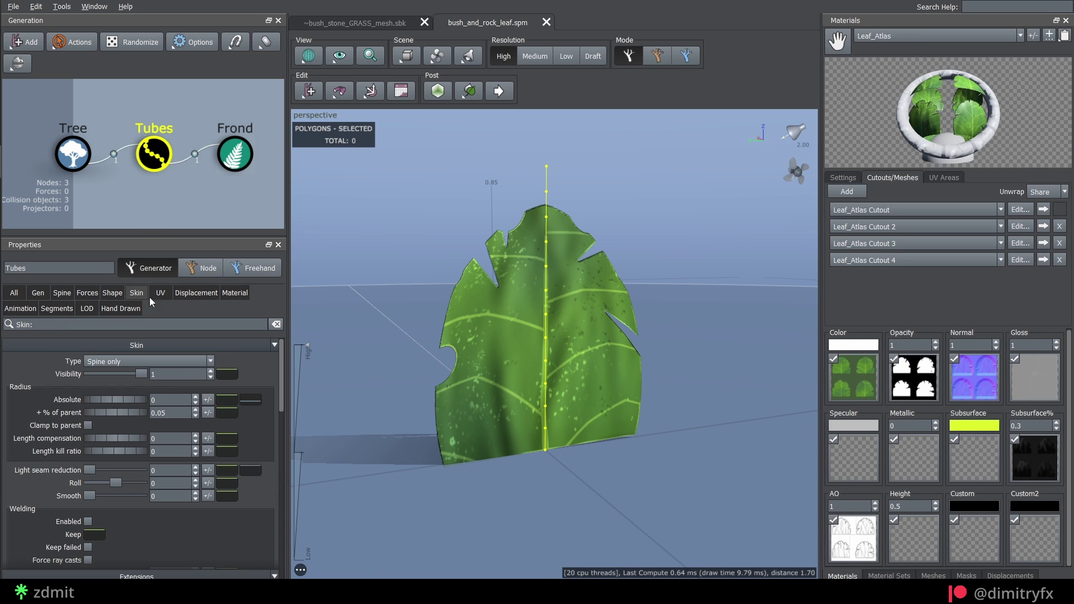
pyautogui.click(234, 292)
# Set the Frond generator's material mesh to Any.
pyautogui.click(235, 154)
pyautogui.click(167, 293)
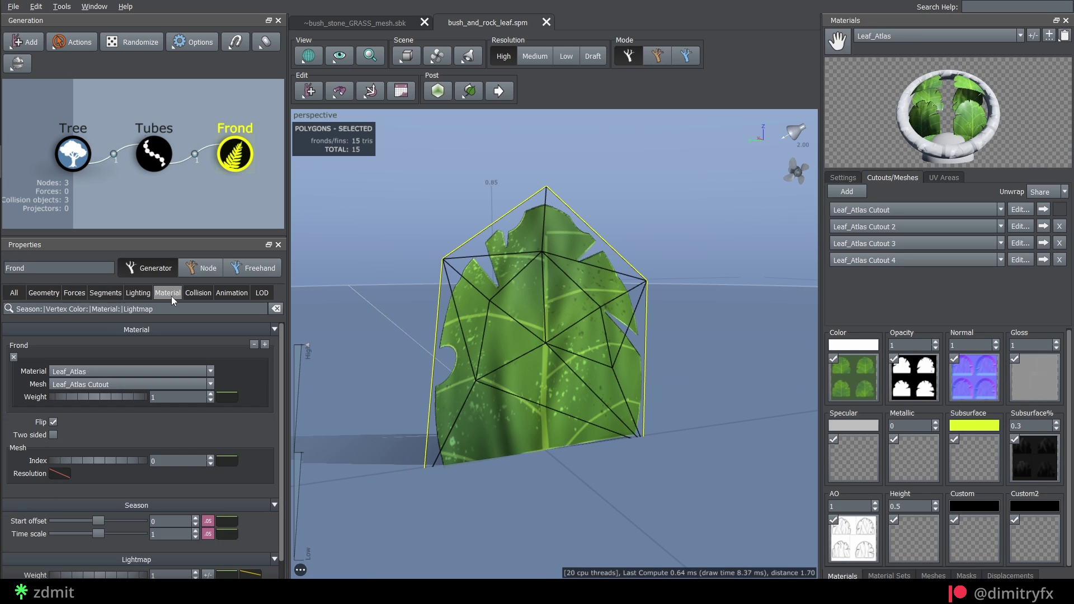
pyautogui.click(44, 293)
pyautogui.click(105, 384)
pyautogui.click(105, 397)
pyautogui.click(166, 293)
pyautogui.click(209, 207)
pyautogui.click(222, 162)
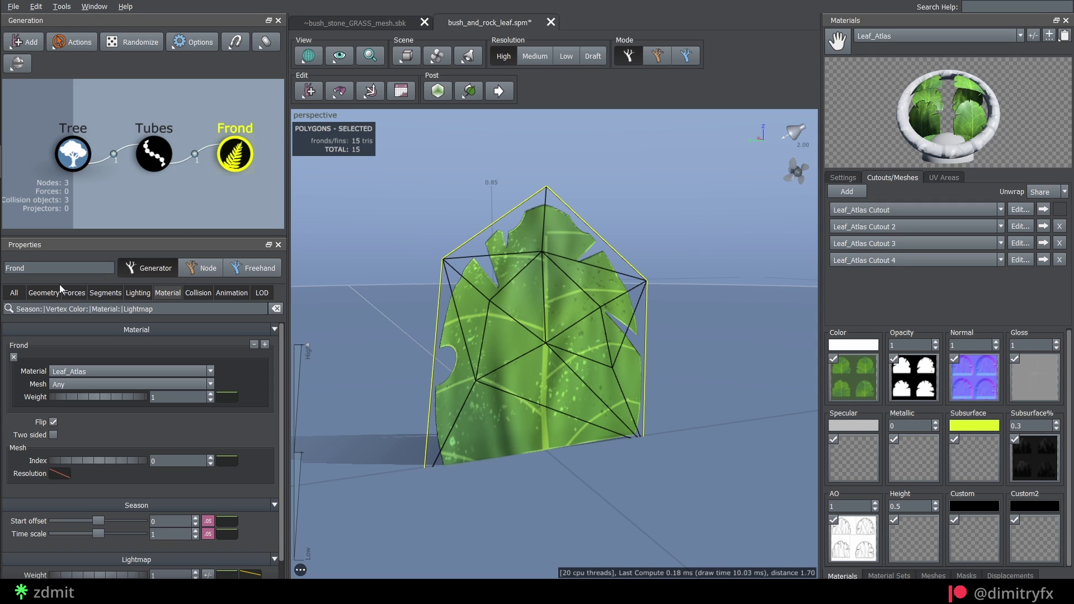
# Examine the Frond generator's forces, segments and geometry settings, including the shape's boundary and scale values.
pyautogui.click(73, 292)
pyautogui.click(104, 294)
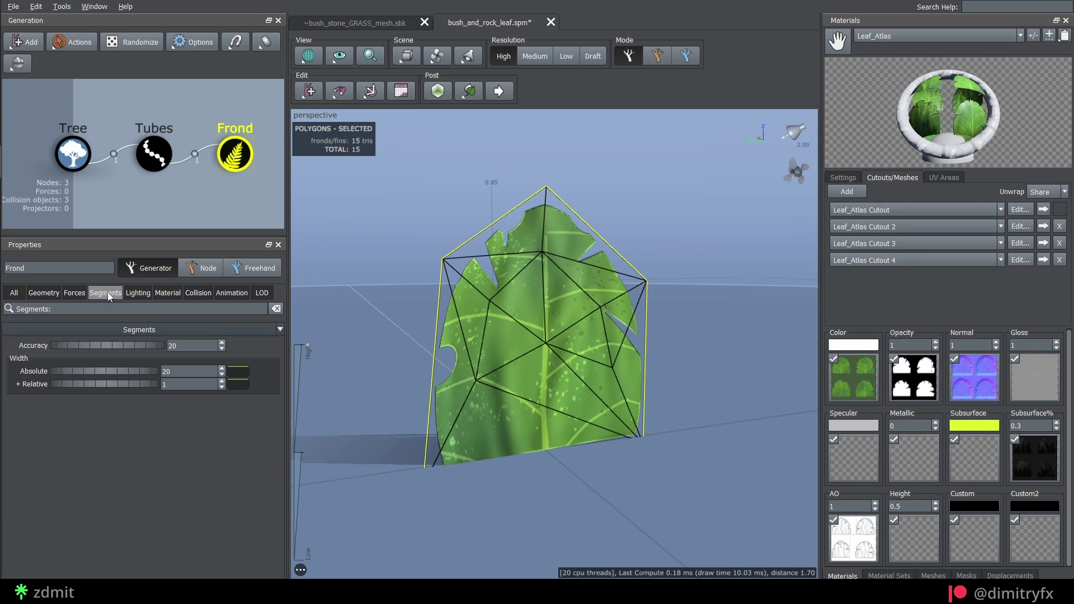
pyautogui.click(75, 294)
pyautogui.click(51, 295)
pyautogui.scroll(-6, 111, 361)
pyautogui.scroll(-2, 112, 361)
pyautogui.doubleClick(174, 463)
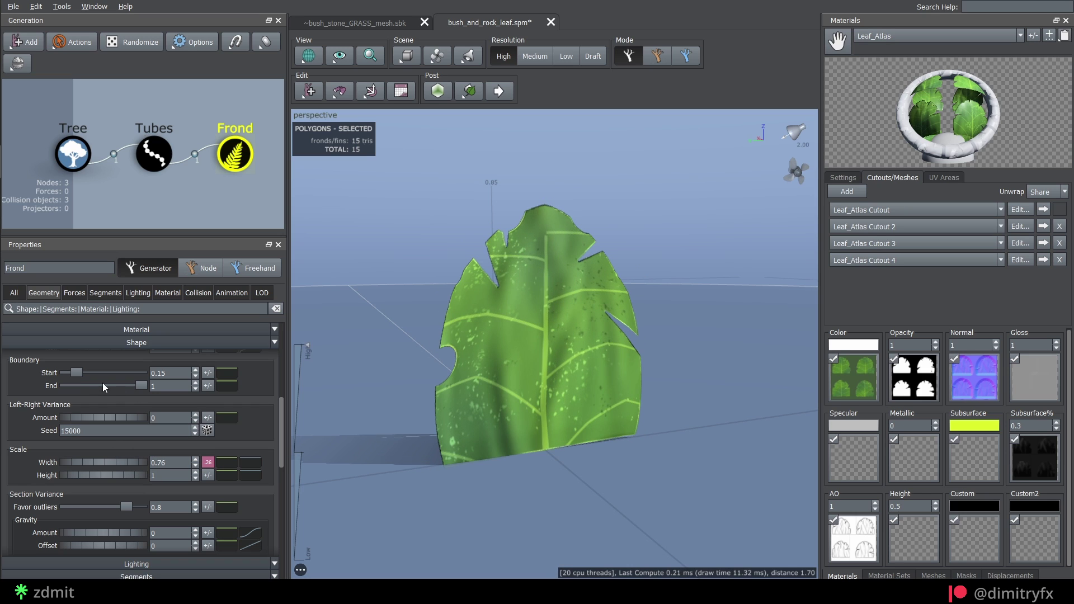
pyautogui.moveTo(76, 373); pyautogui.dragTo(76, 373)
# Check the variance settings of the Tubes generator's absolute spine length and randomize the model.
pyautogui.click(154, 154)
pyautogui.click(61, 292)
pyautogui.click(203, 375)
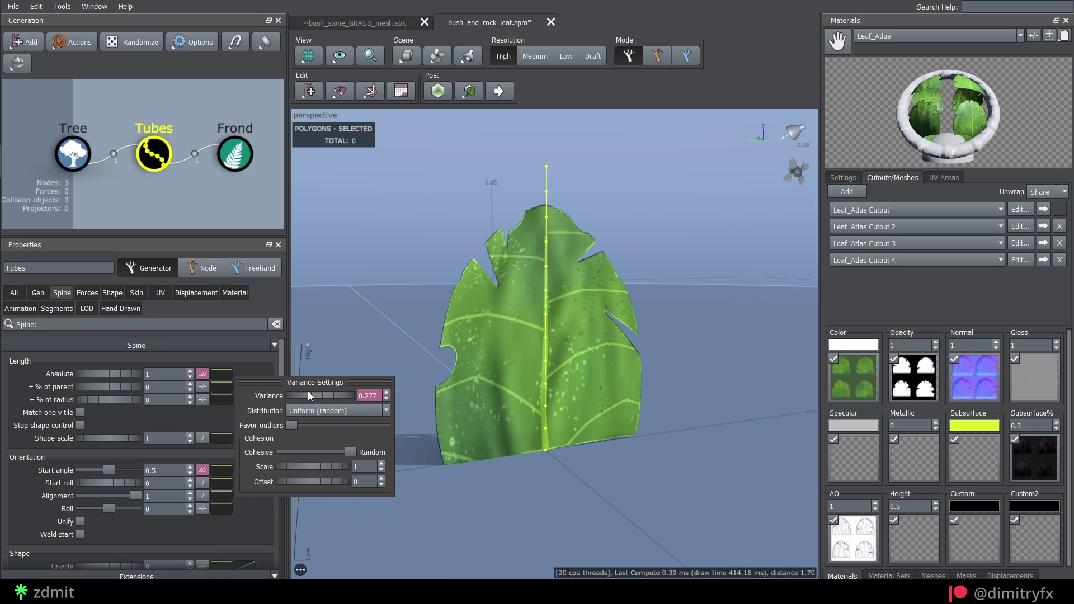
pyautogui.click(160, 177)
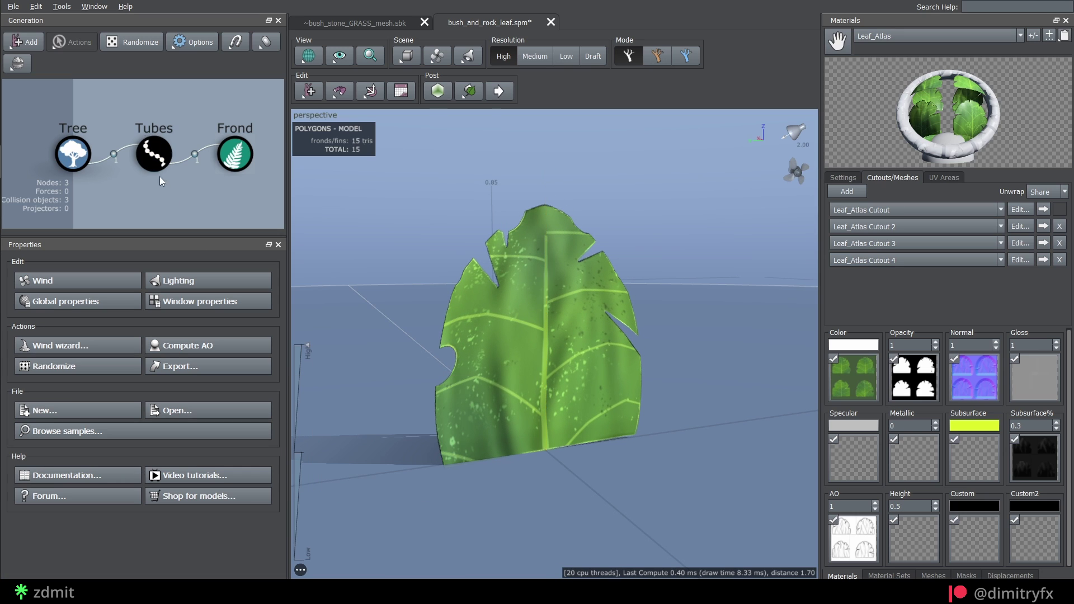
pyautogui.click(139, 44)
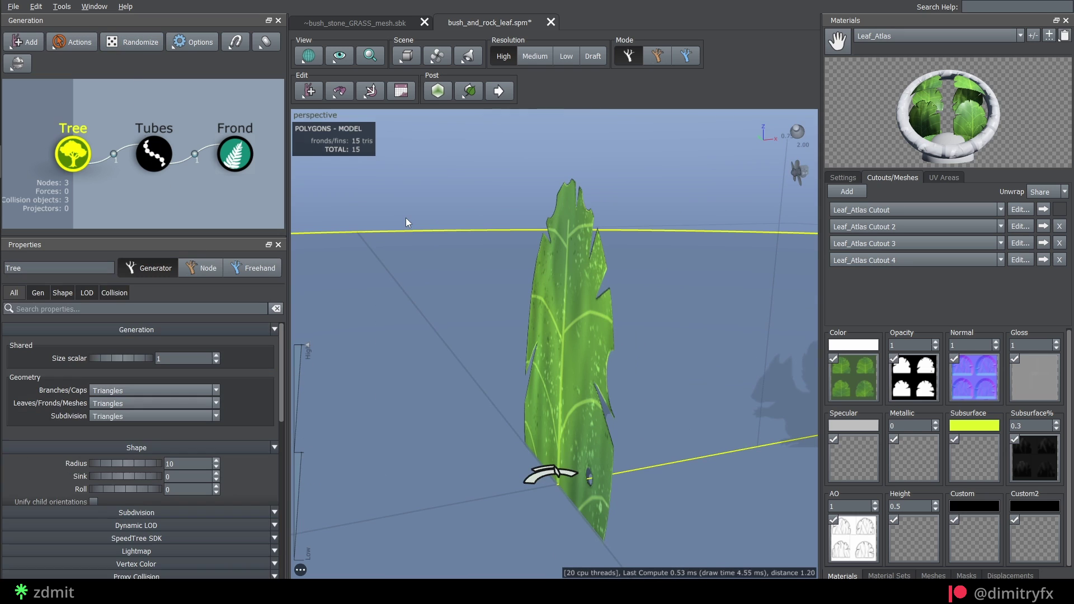
# Turn on the wind and open its Games Branch Motion Level 1 settings, which drive the Tubes generator.
pyautogui.press('w')
pyautogui.press('Escape')
pyautogui.click(81, 281)
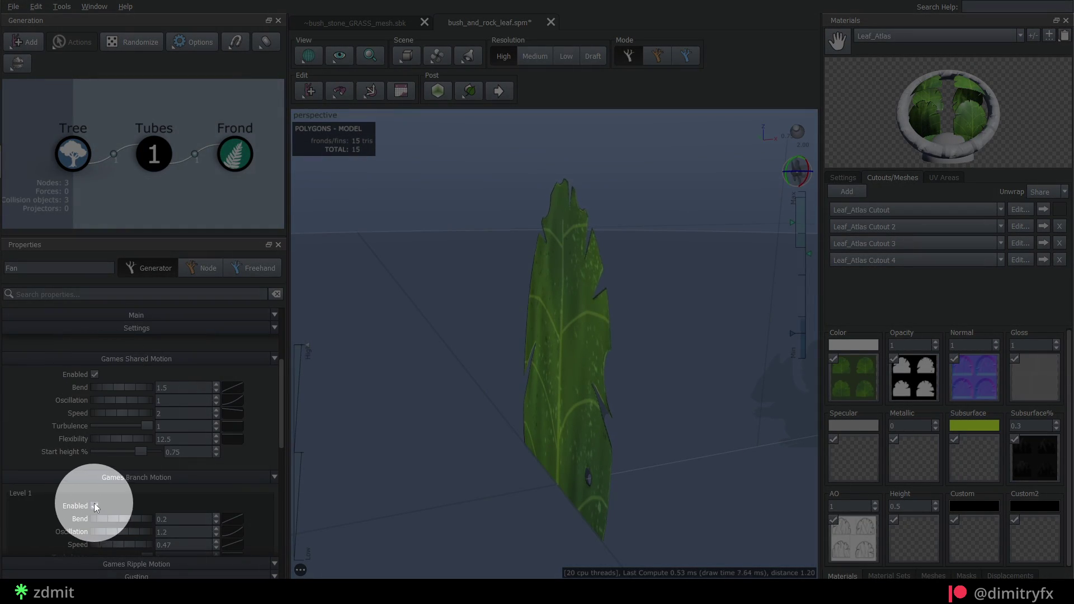
pyautogui.scroll(-3, 150, 530)
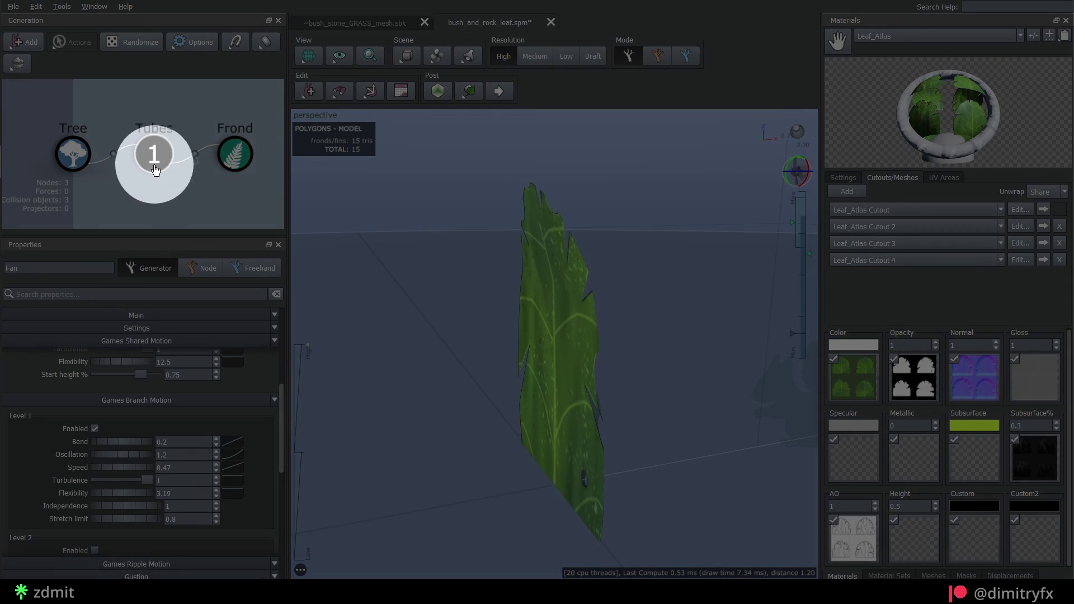
pyautogui.click(154, 154)
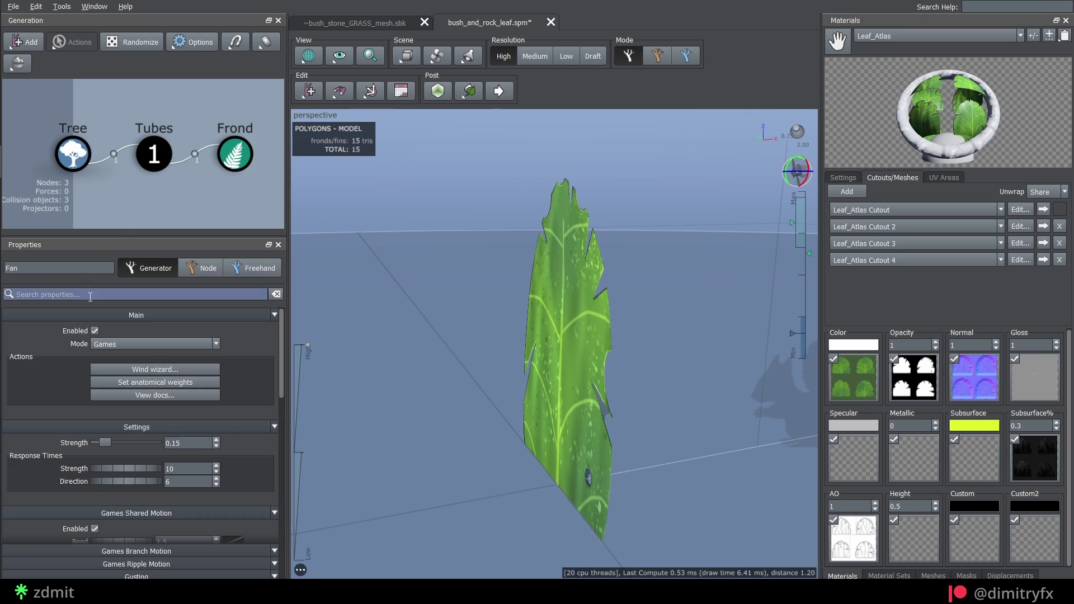
pyautogui.scroll(-4, 205, 422)
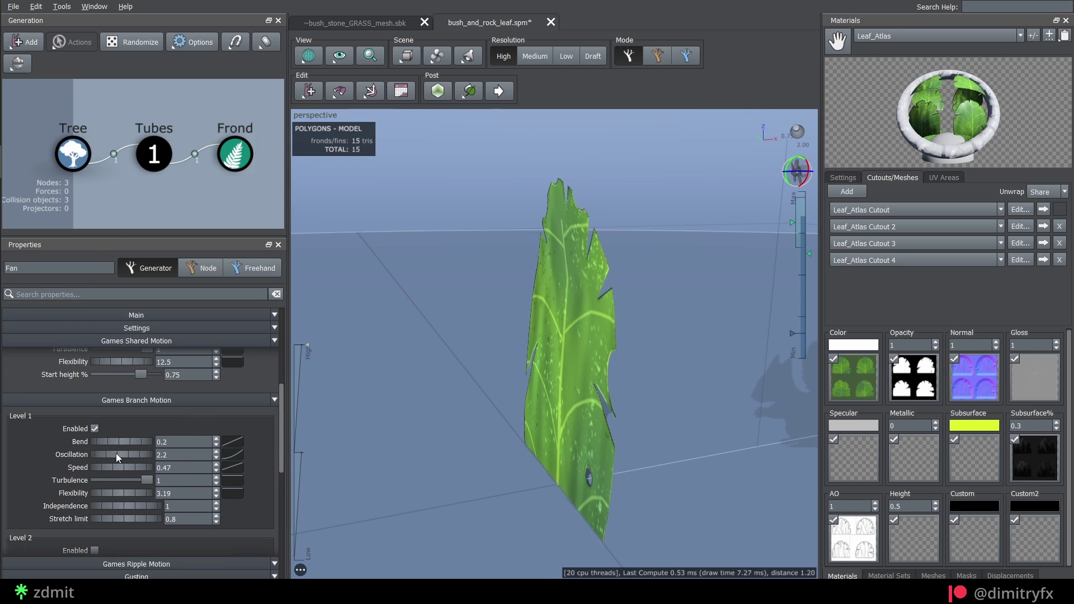